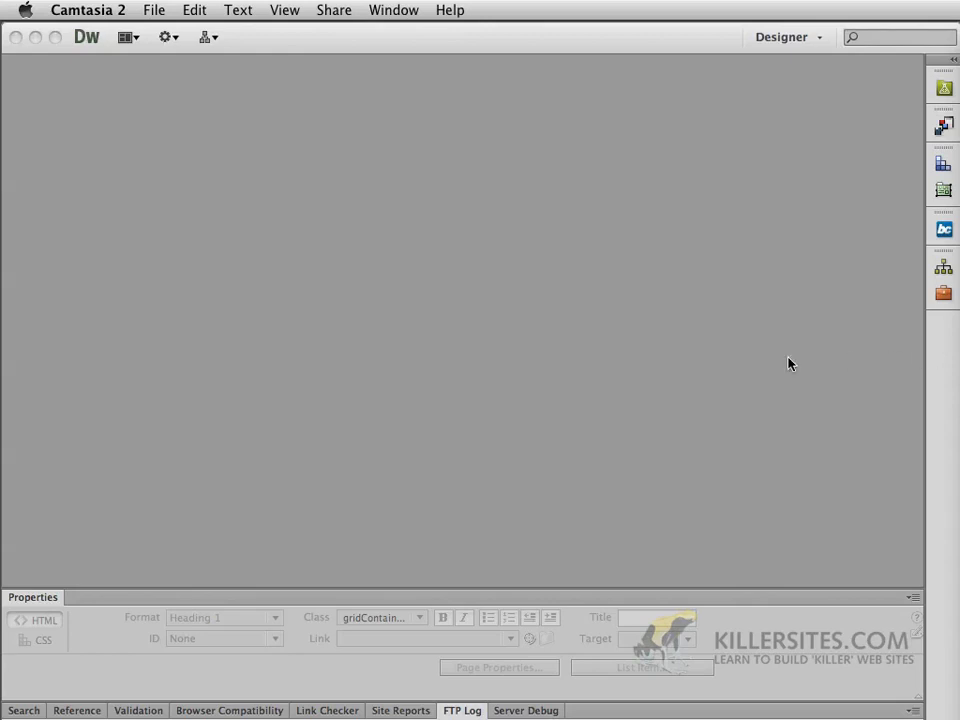
Bring Dreamweaver to the front and nudge its Welcome Screen slightly lower
click(788, 363)
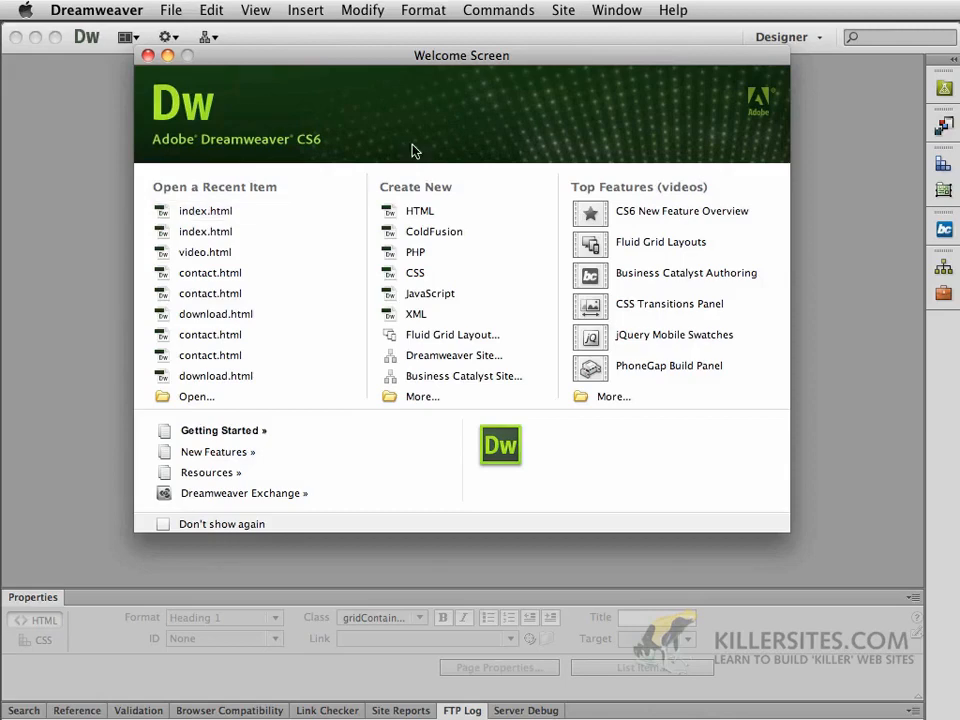
drag(410, 66, 400, 86)
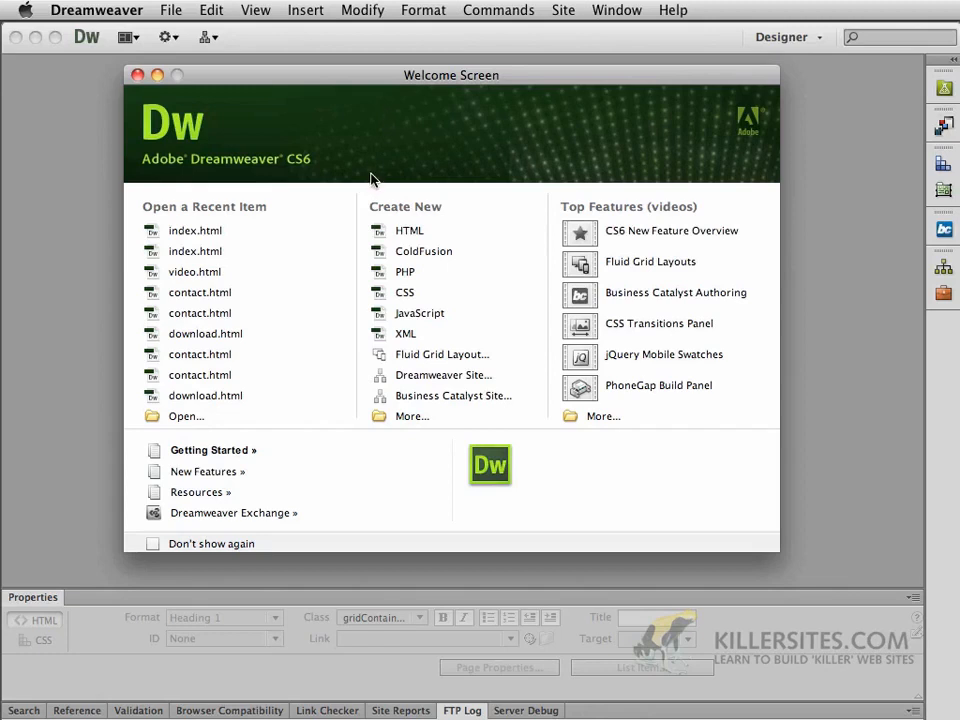
From Site > Manage Sites, start a new site definition (Unnamed Site 2)
click(562, 11)
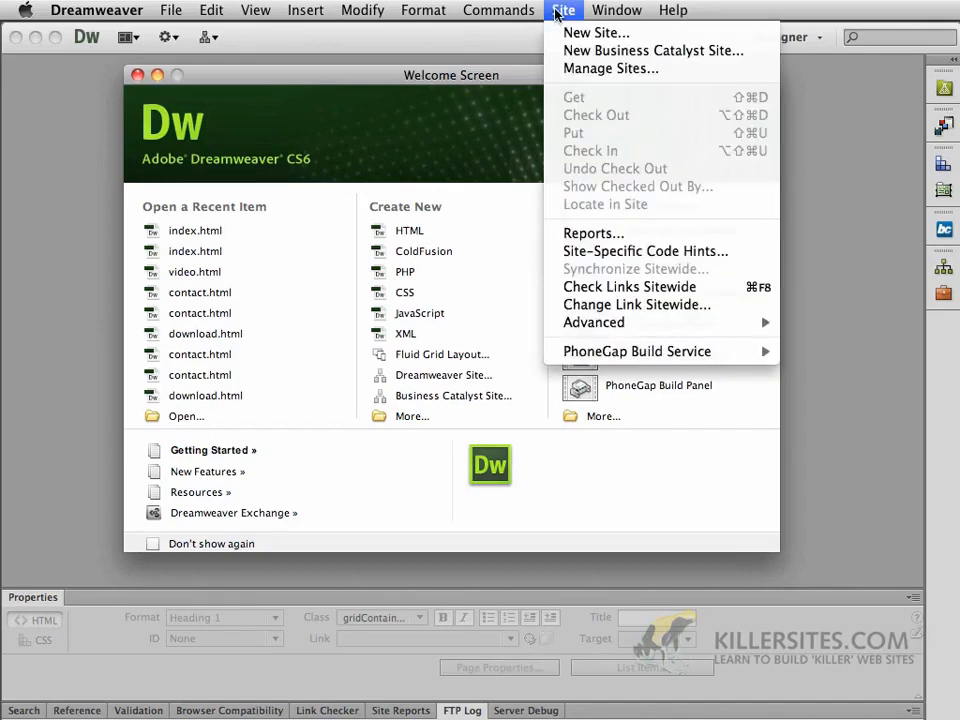
click(592, 68)
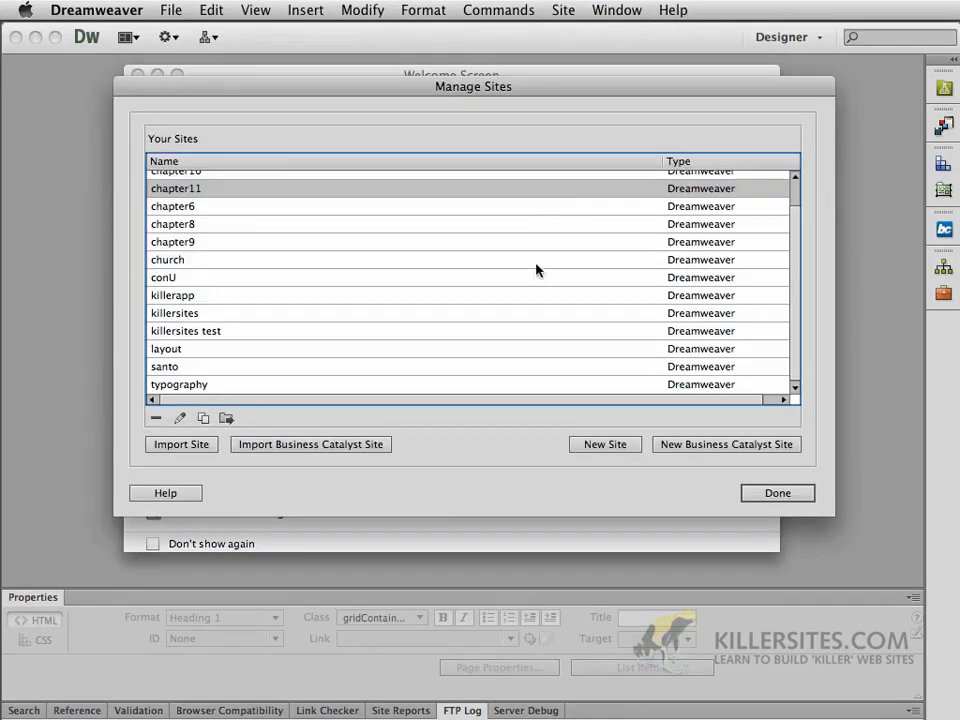
scroll(312, 279, up, 2)
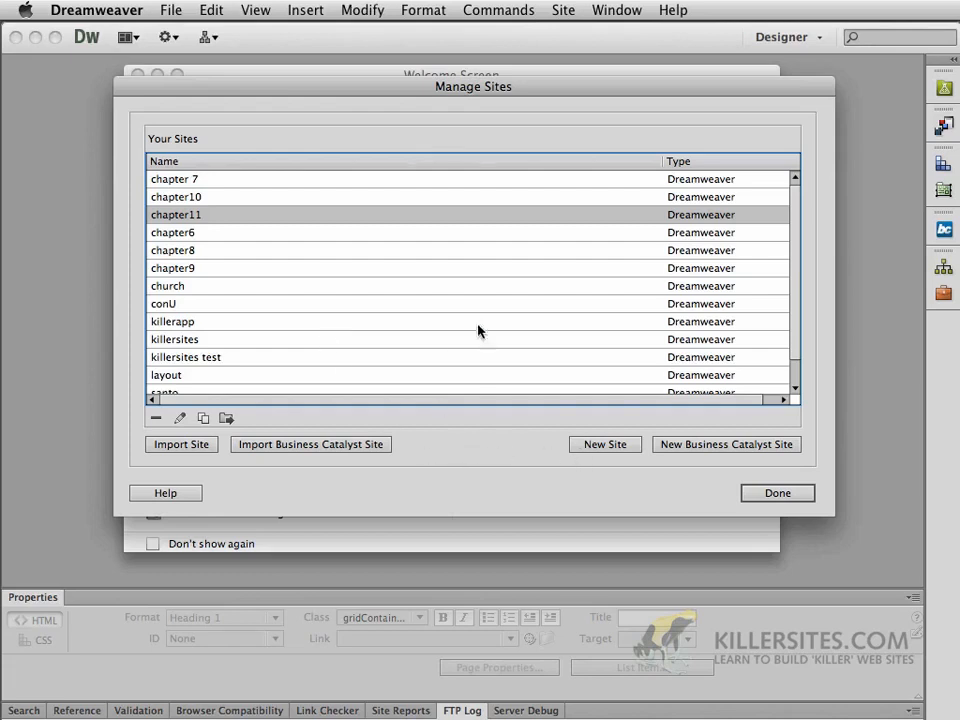
click(591, 450)
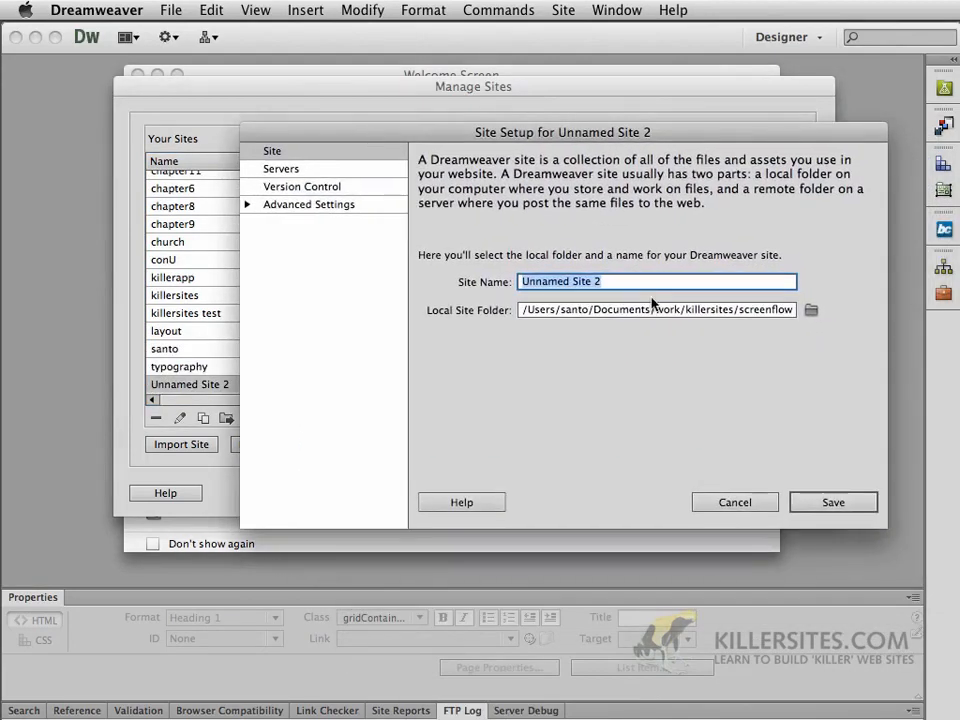
Name the site chapter12 and set its local root folder to chapter12/finished
text(chapte)
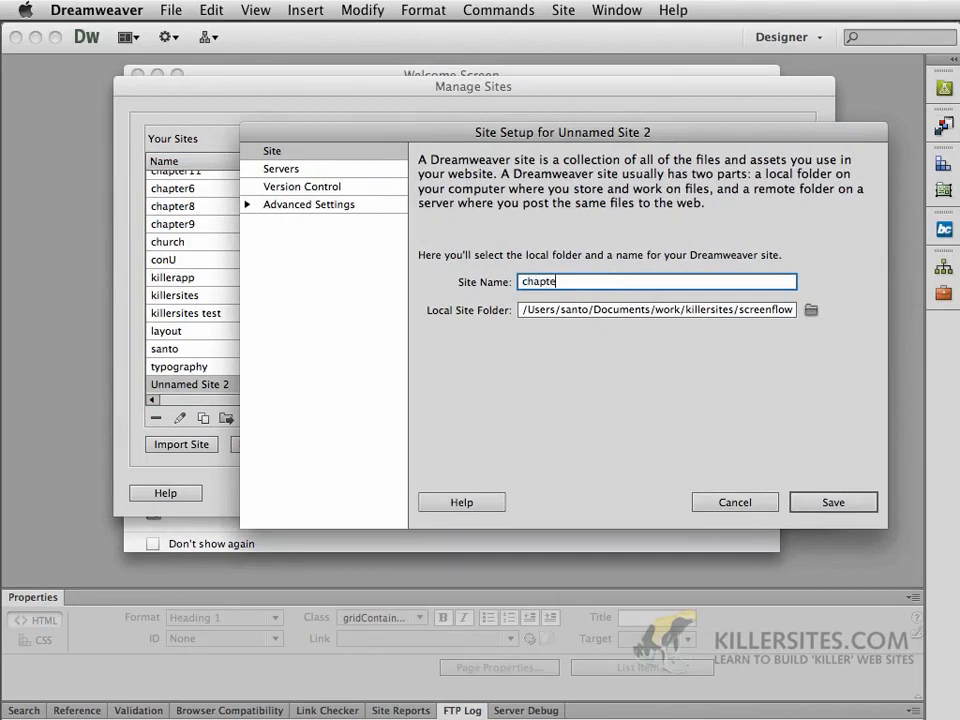
text(r12)
click(811, 310)
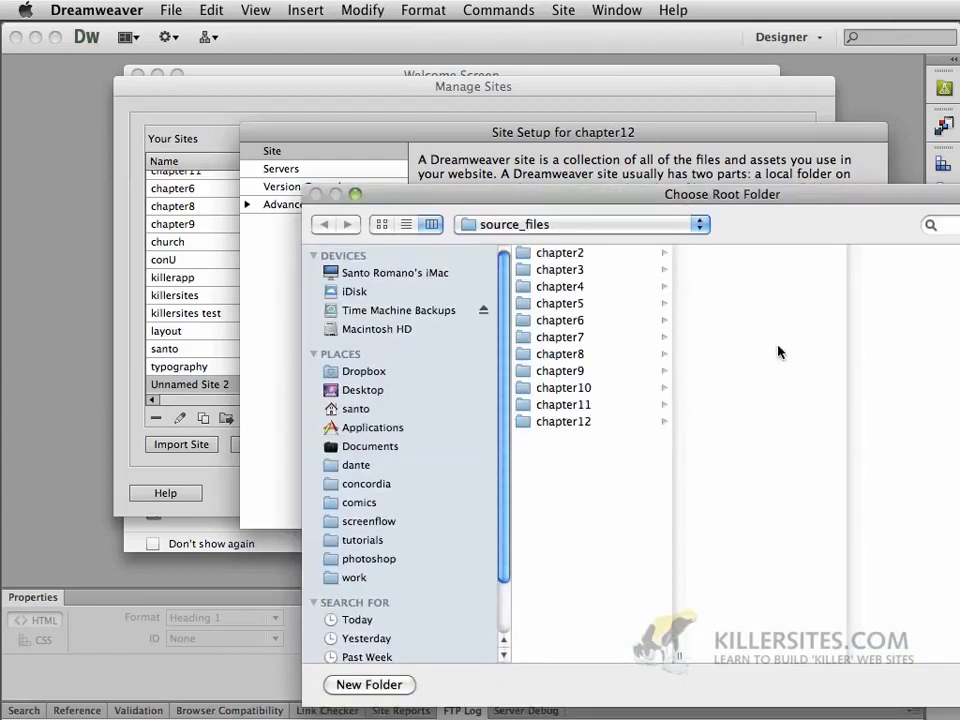
click(549, 424)
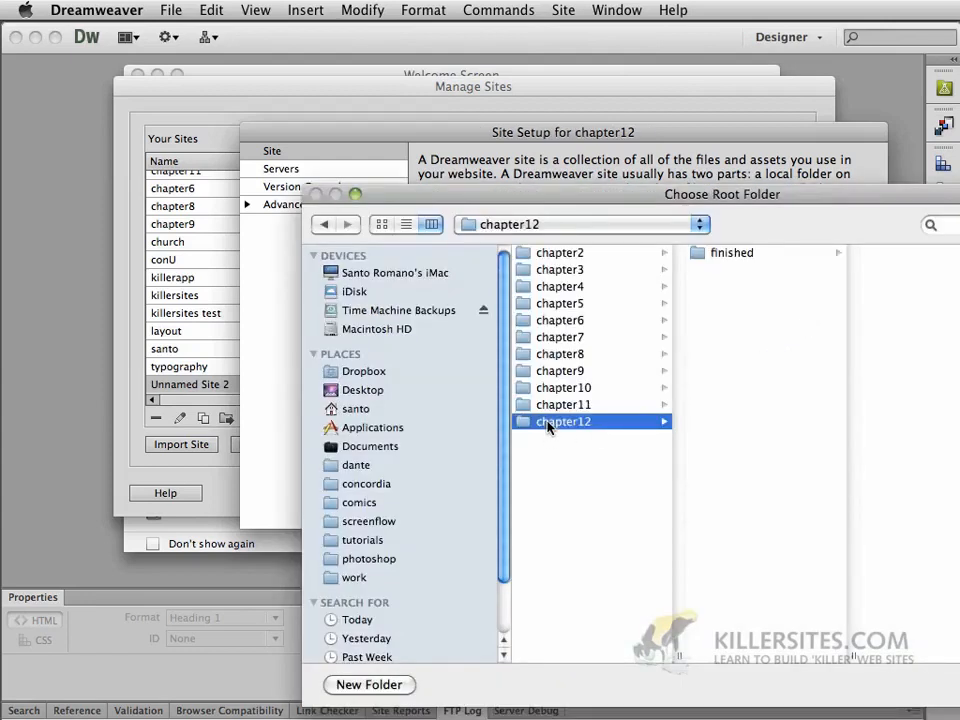
click(726, 255)
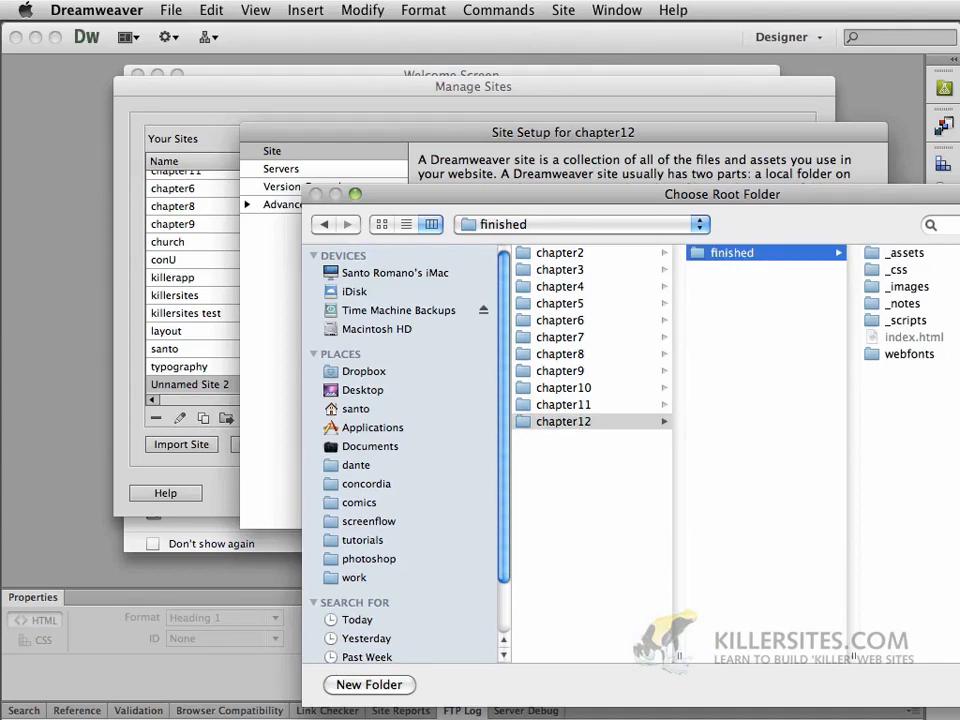
drag(788, 194, 594, 86)
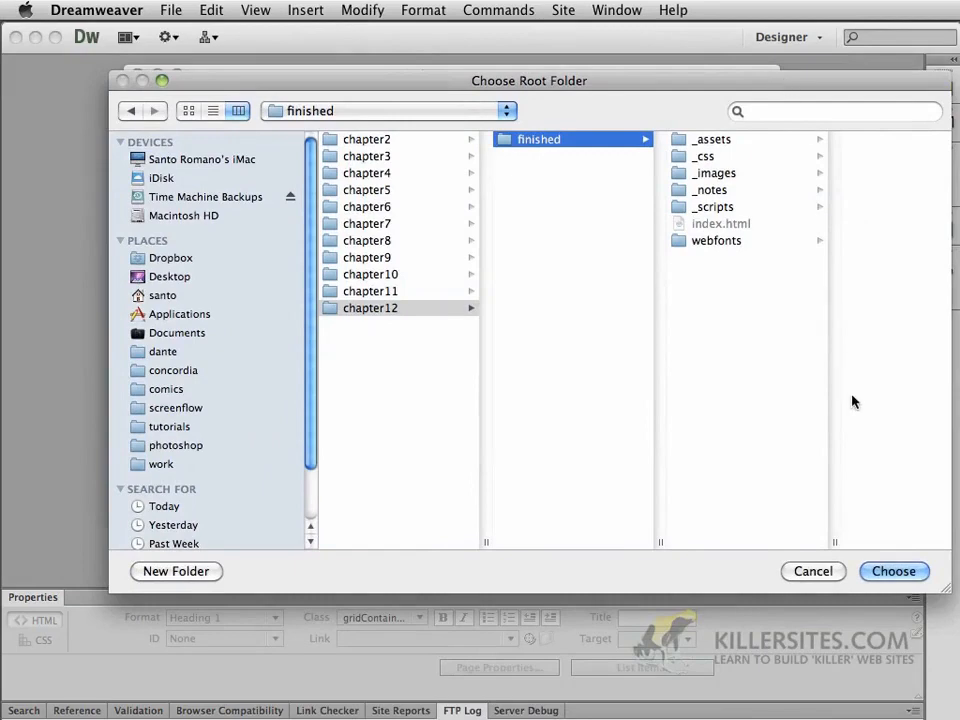
click(880, 571)
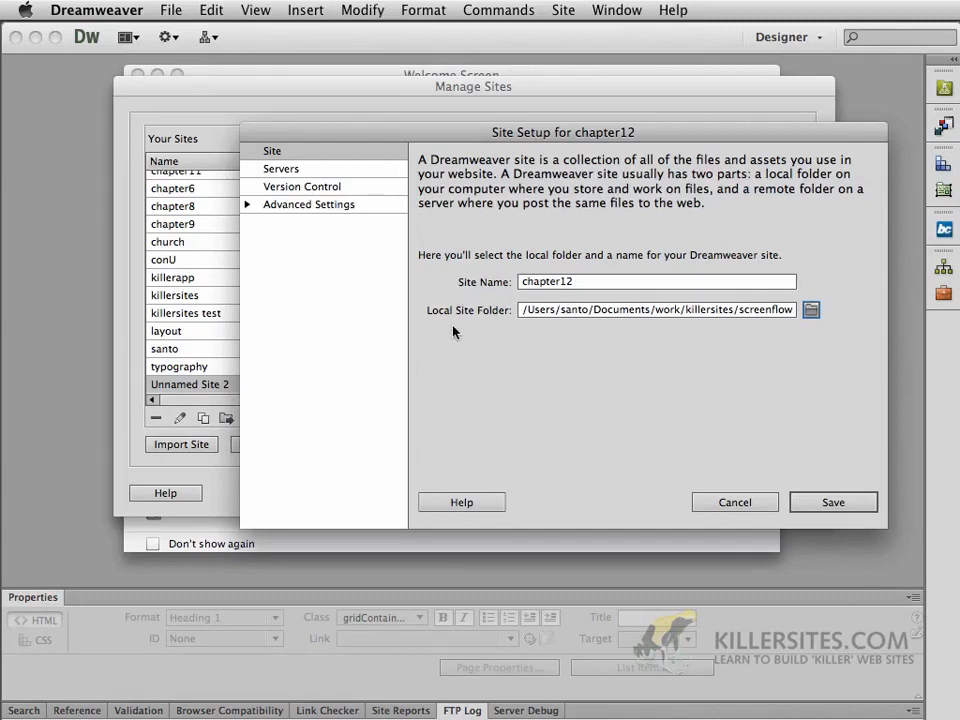
In the chapter12 Servers settings, add a new remote server entry
click(274, 175)
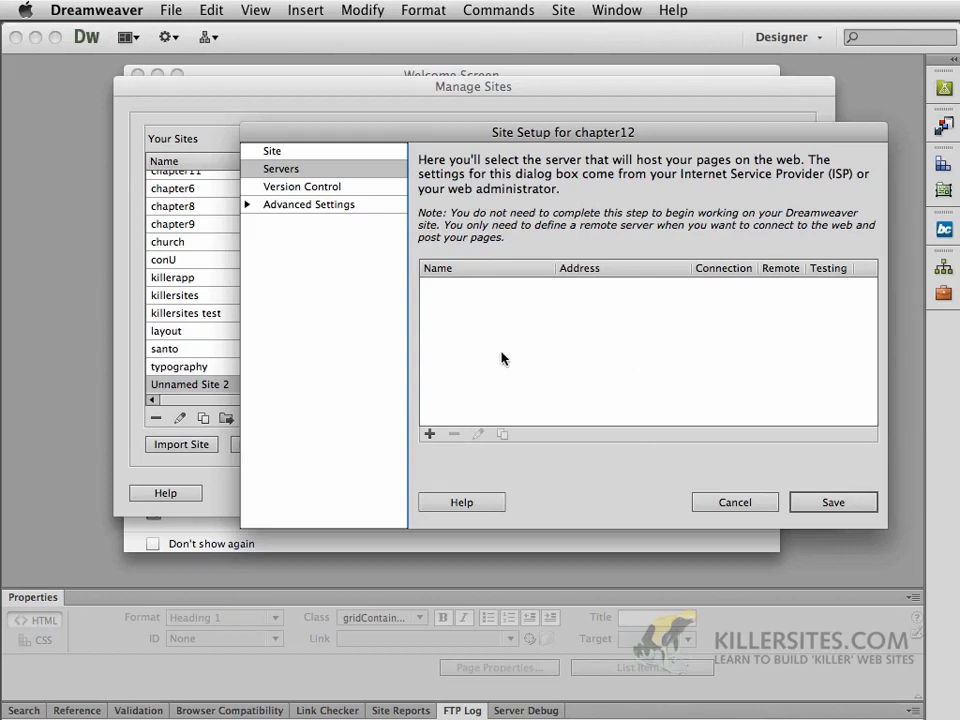
click(430, 436)
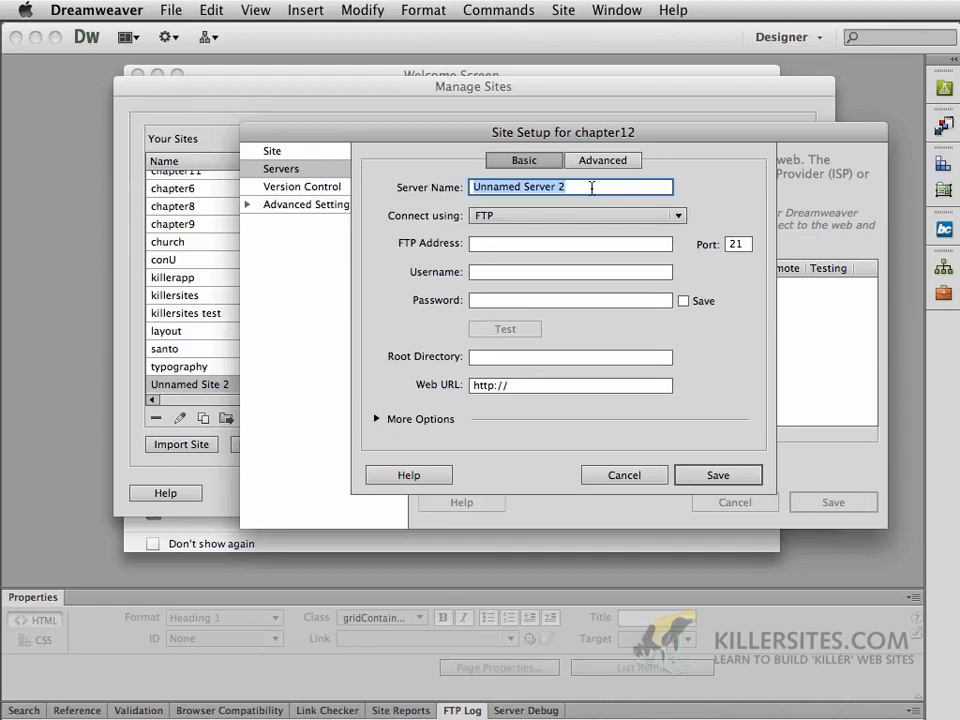
Name the server killersites and keep FTP as its connection type
text(kil)
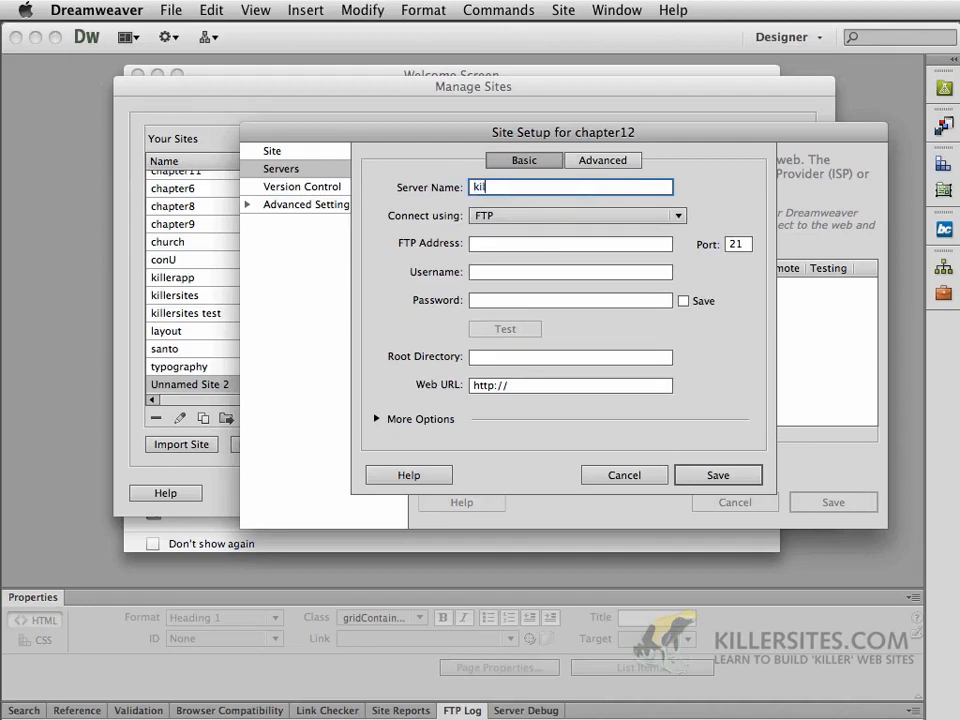
text(lersites)
click(499, 216)
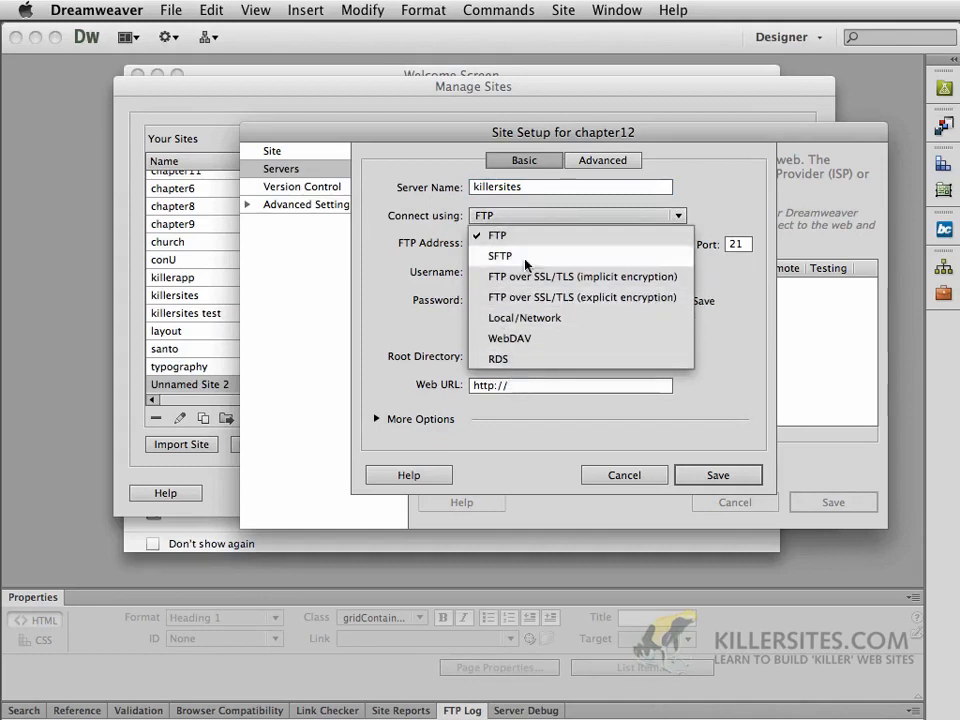
click(525, 236)
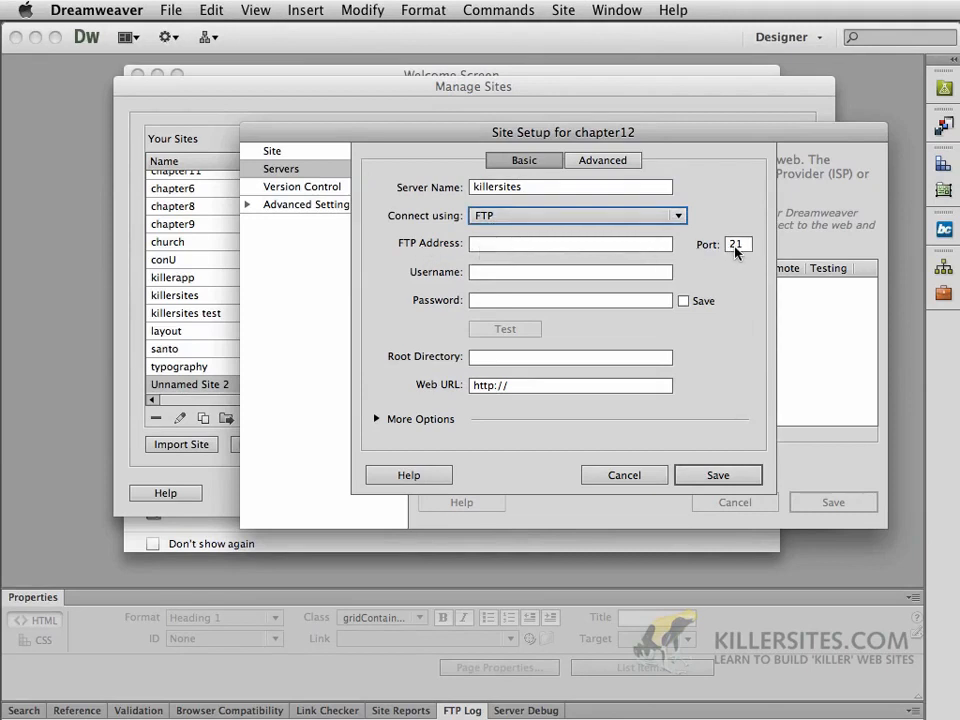
click(485, 247)
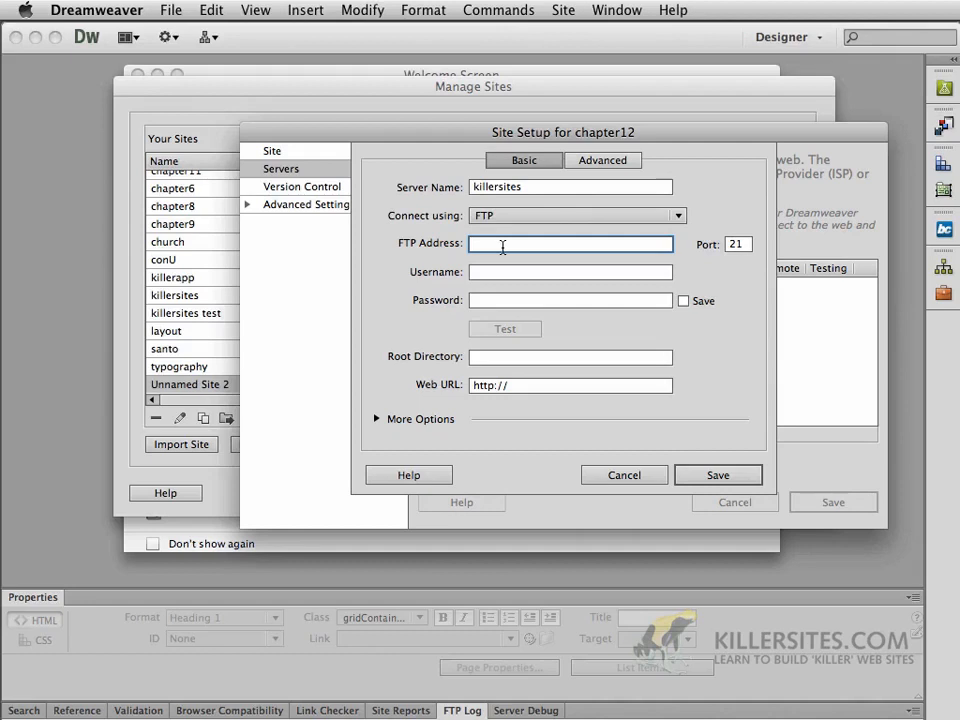
Enter FTP address ftp.netfirms.com, the account username and password, then test the connection
text(ftp.)
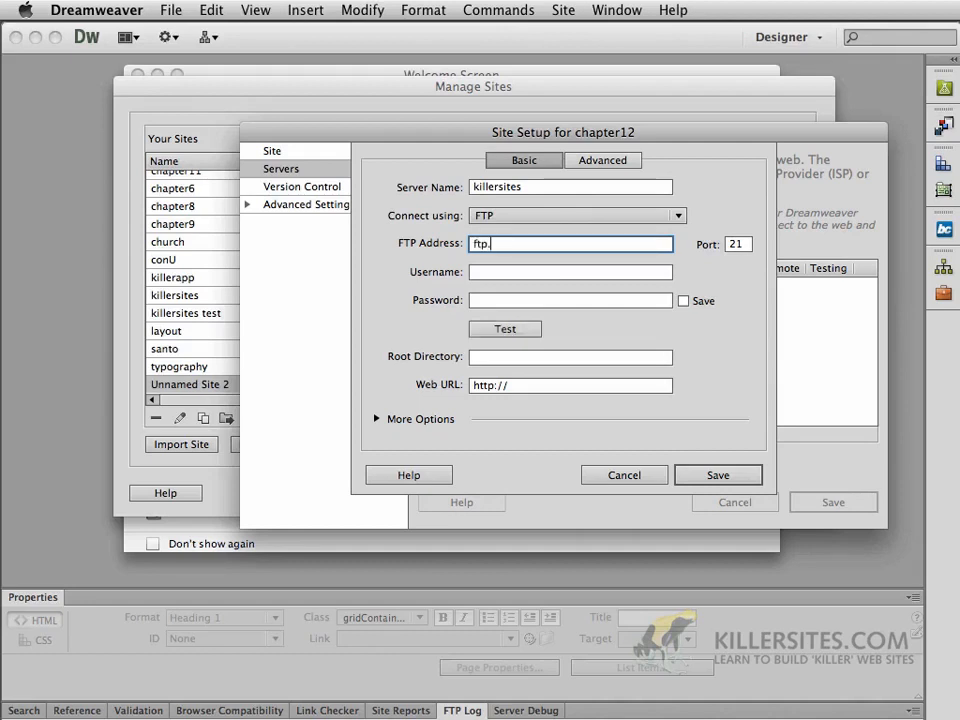
text(netfirms.com)
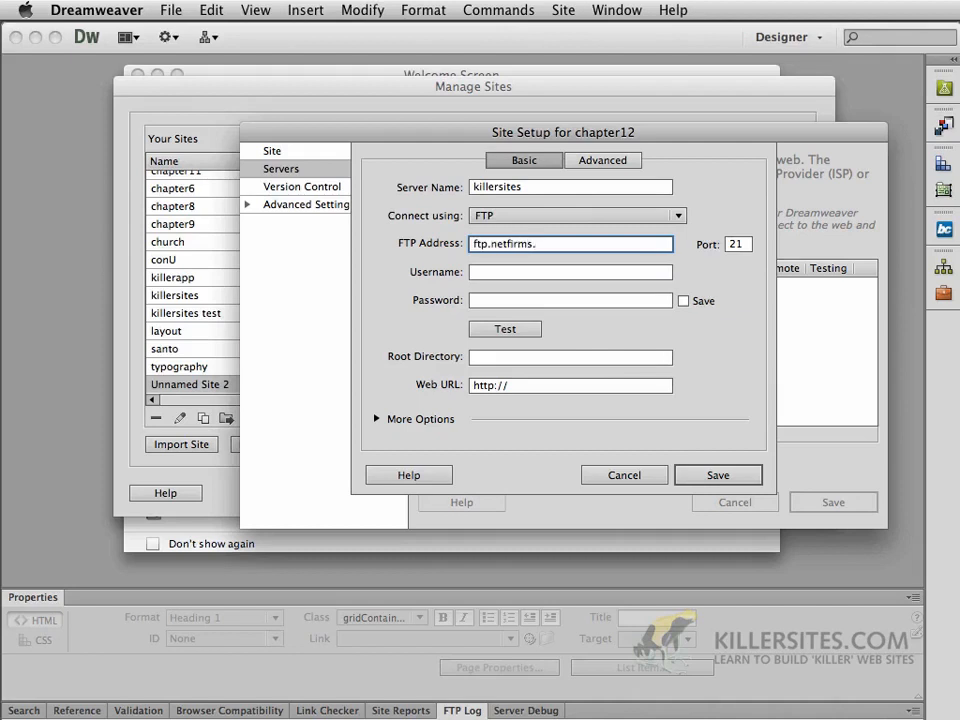
click(497, 273)
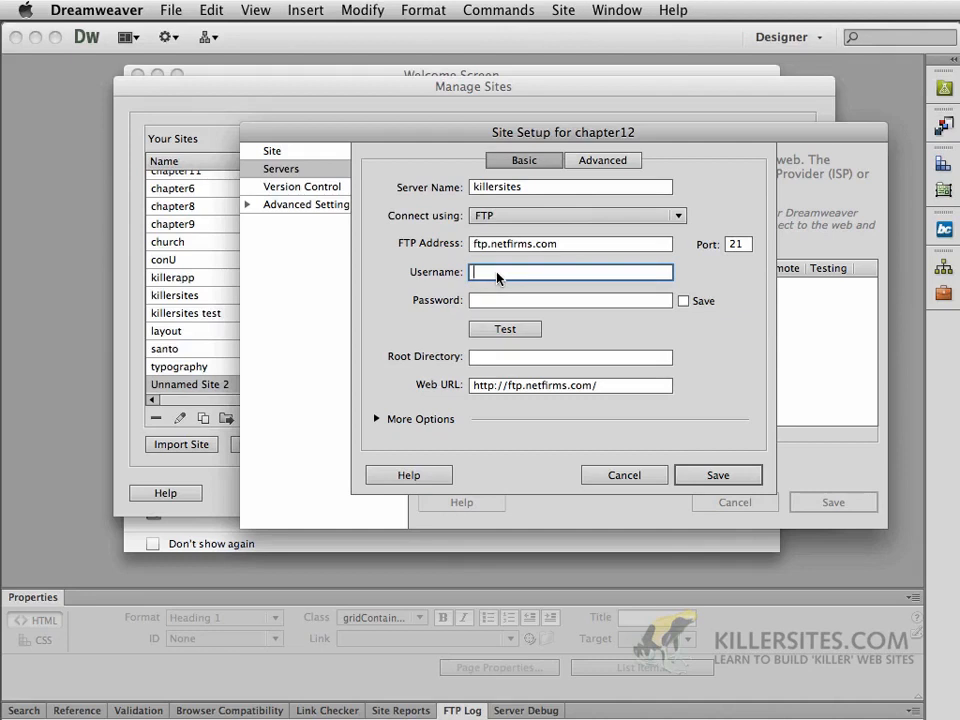
text(santoromano1)
click(481, 302)
text(•••••)
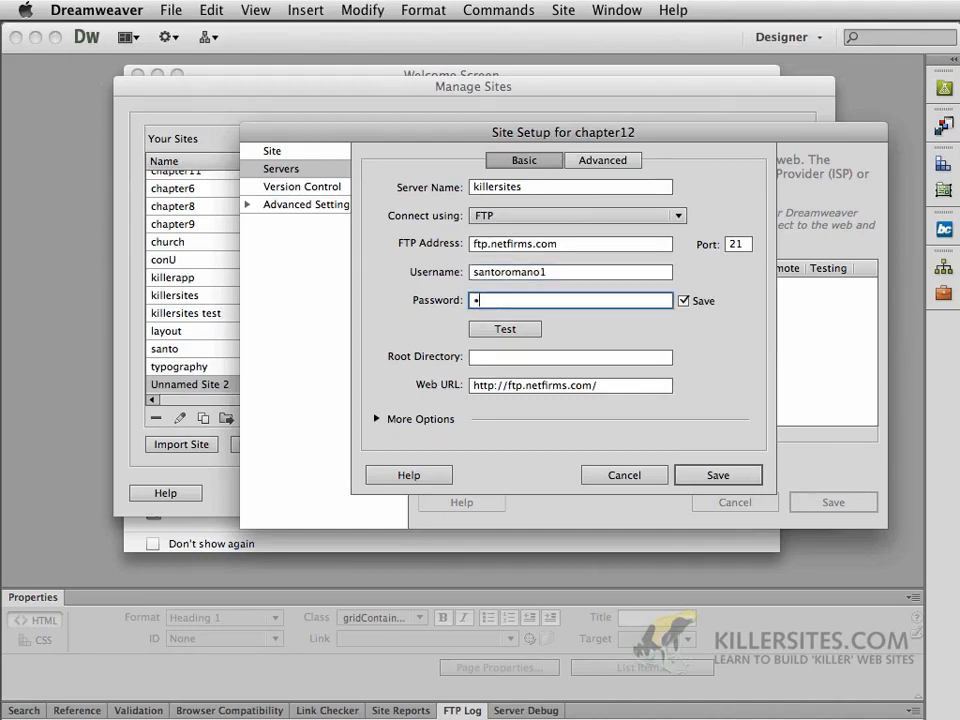
text(•••)
click(505, 328)
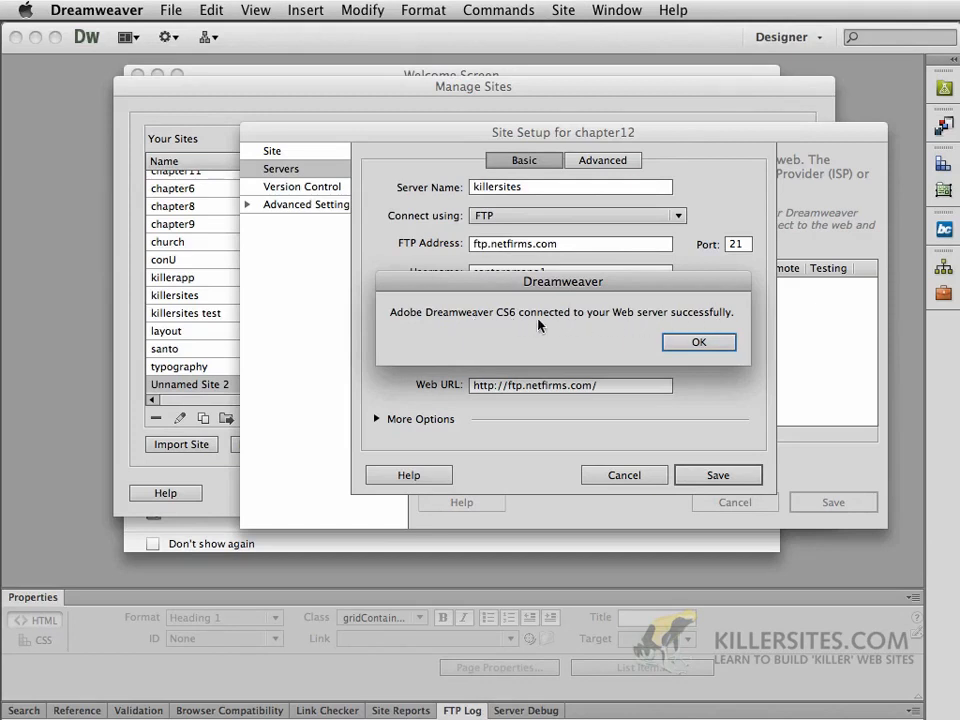
Save the killersites server and chapter12 site setup, accepting the root-folder warning, and finish
click(690, 343)
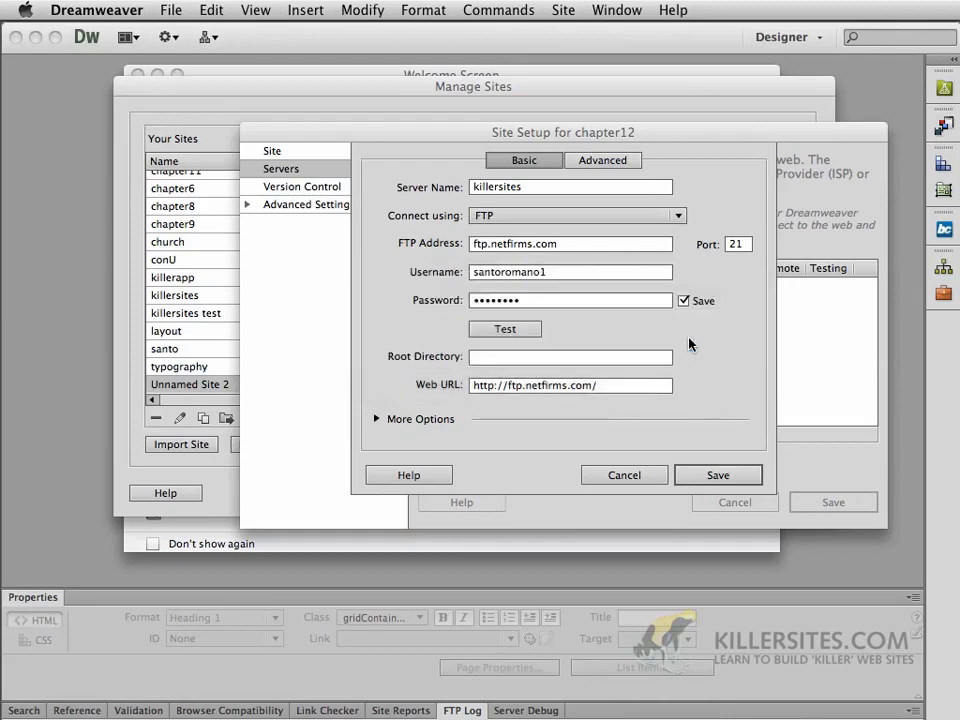
click(694, 475)
click(856, 505)
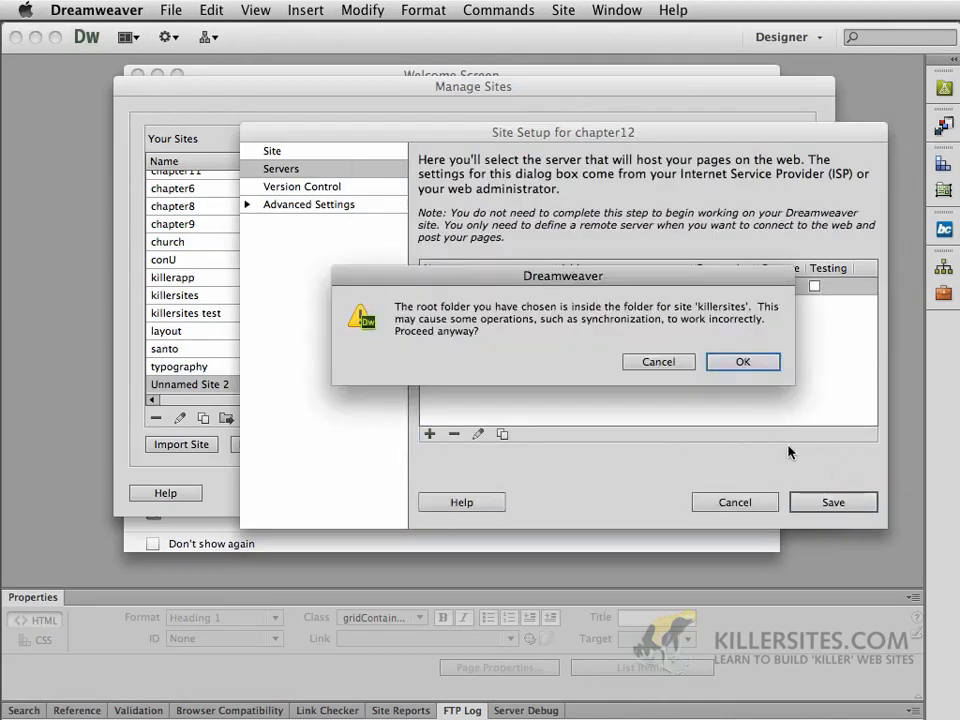
click(746, 362)
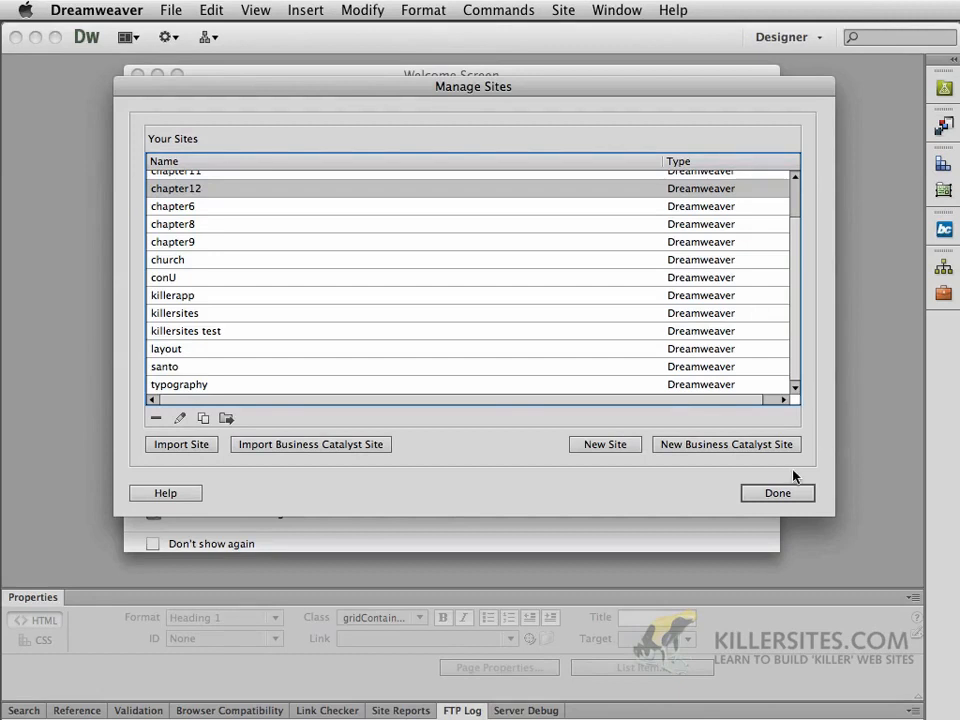
click(778, 493)
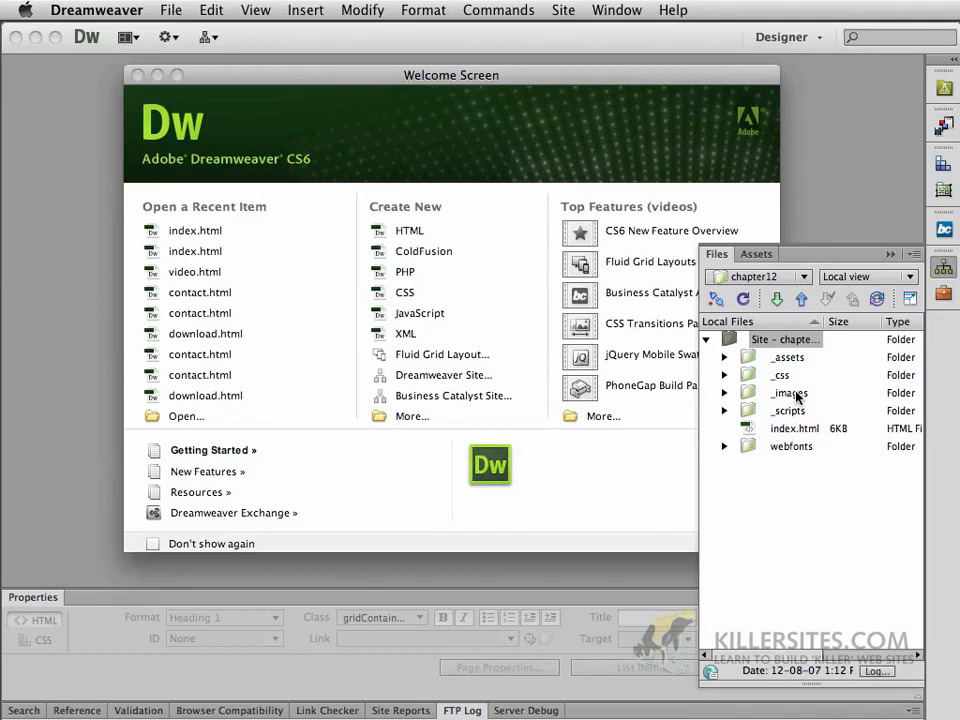
Expand the Files panel to show Remote Server and chapter12 Local Files side by side
click(853, 285)
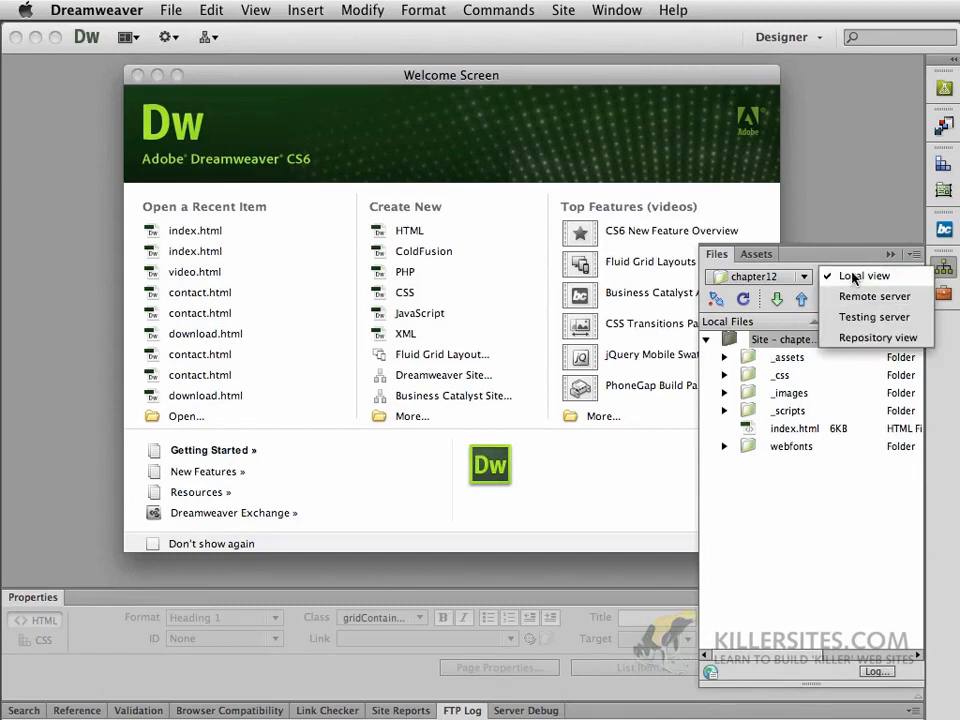
click(855, 275)
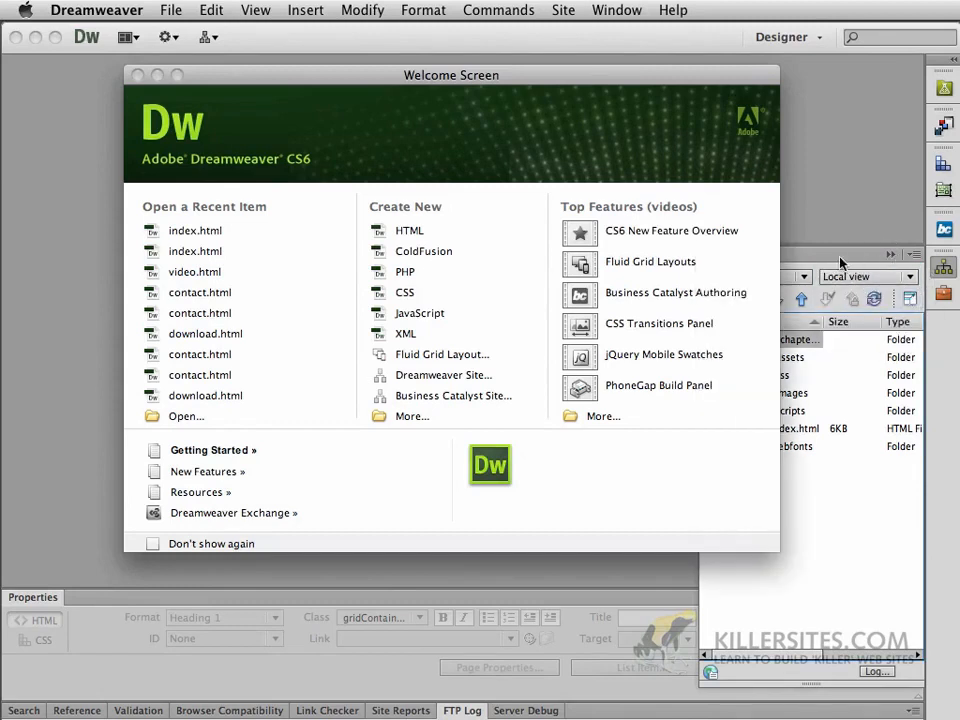
click(840, 259)
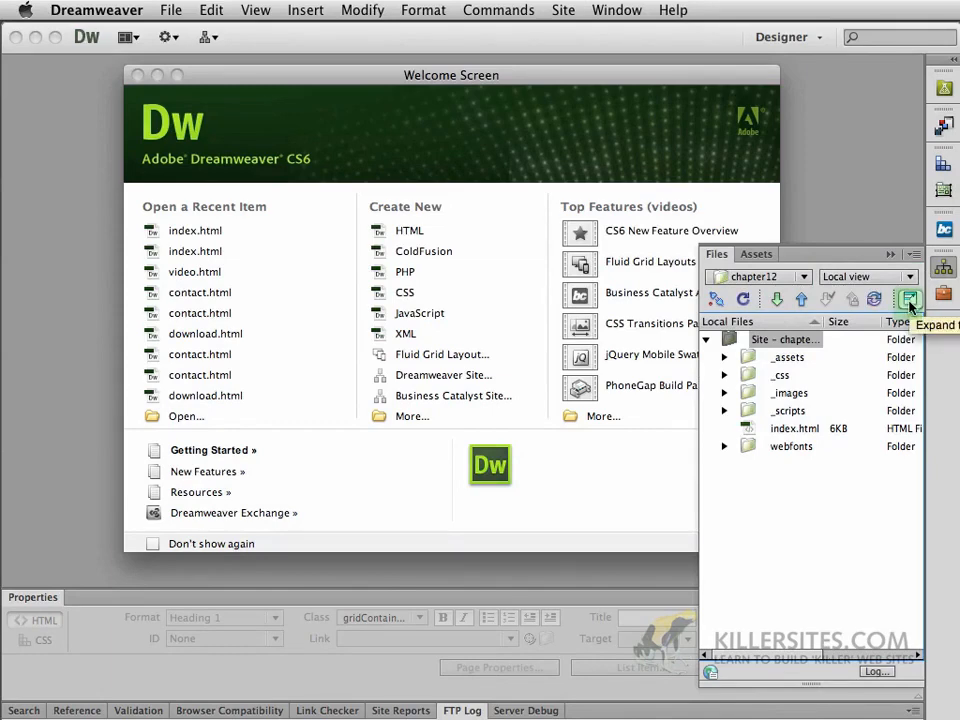
click(909, 300)
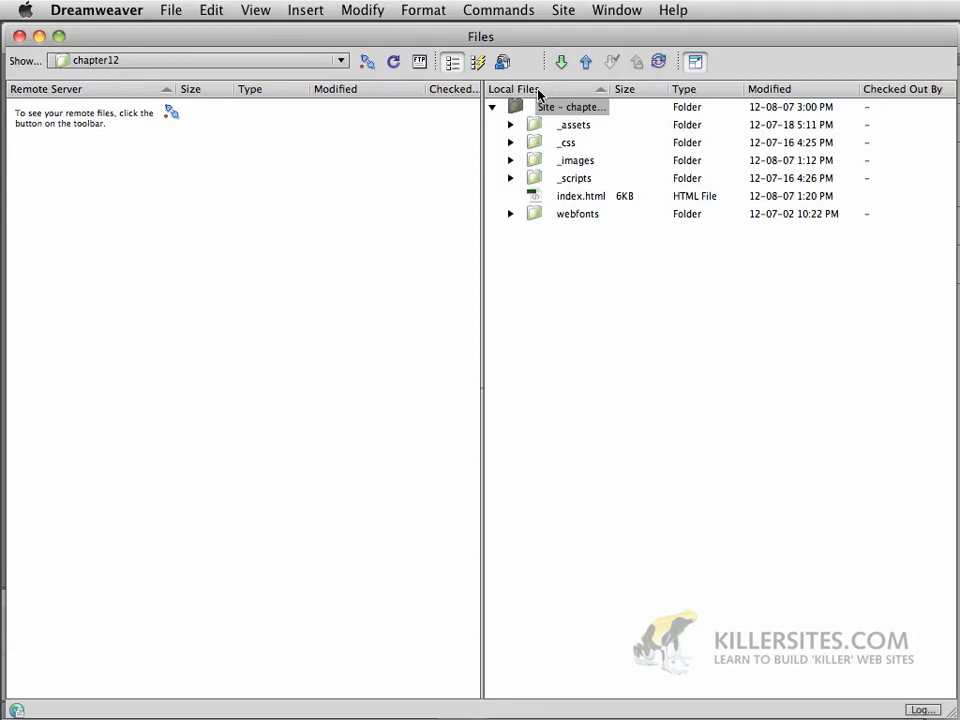
drag(607, 89, 647, 89)
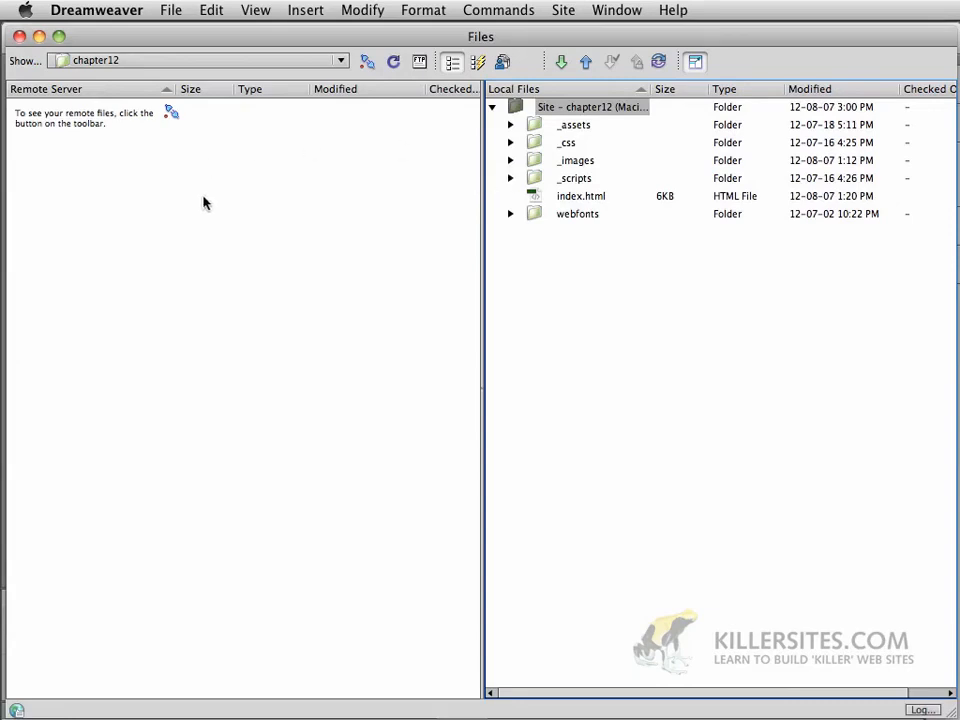
Connect to the remote server to list public_html and stats
click(367, 64)
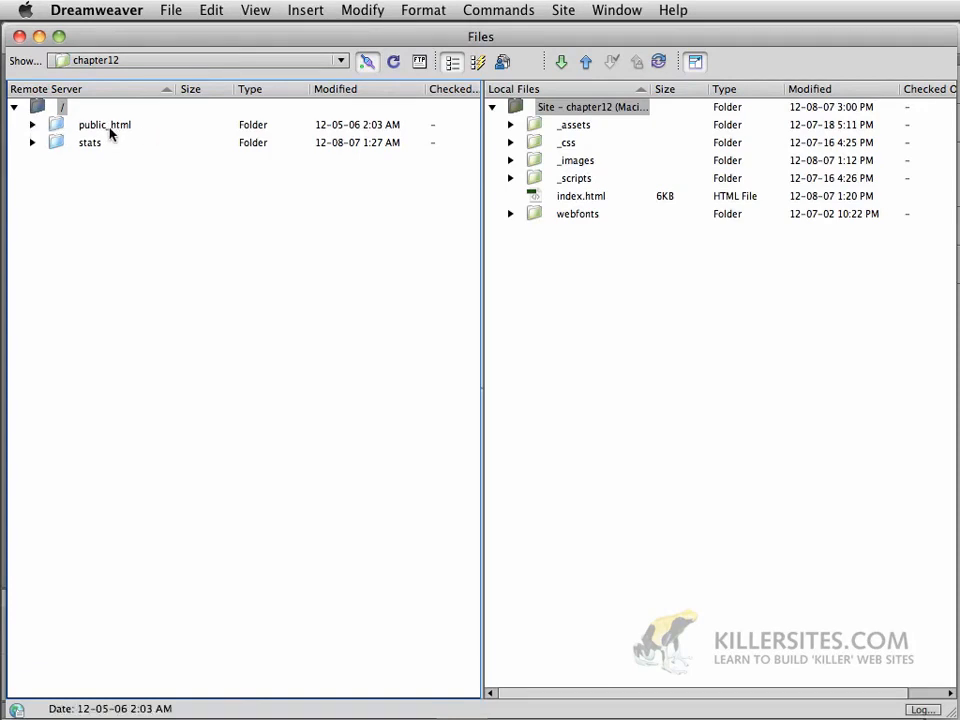
Expand public_html and santoromano.com on the remote server and dismiss the Welcome Screen
click(32, 126)
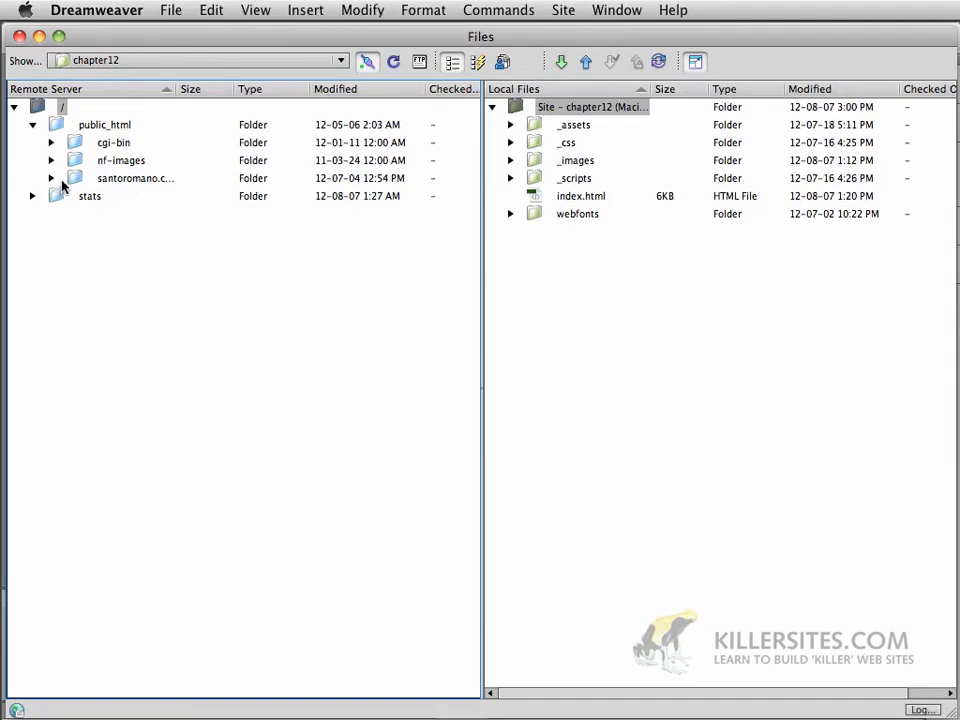
drag(172, 89, 196, 91)
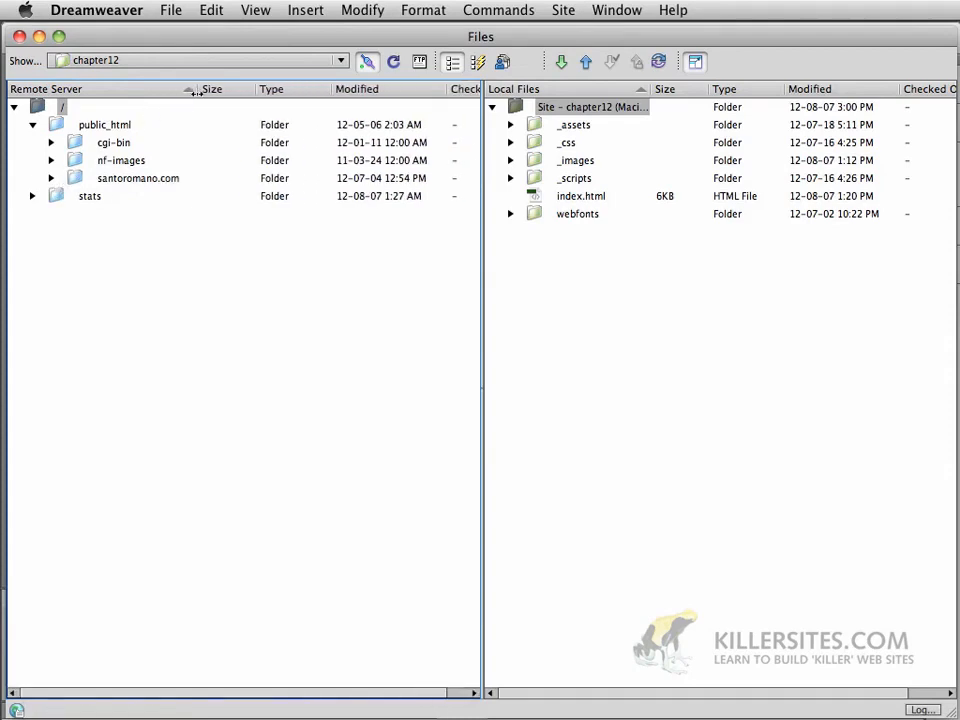
click(51, 179)
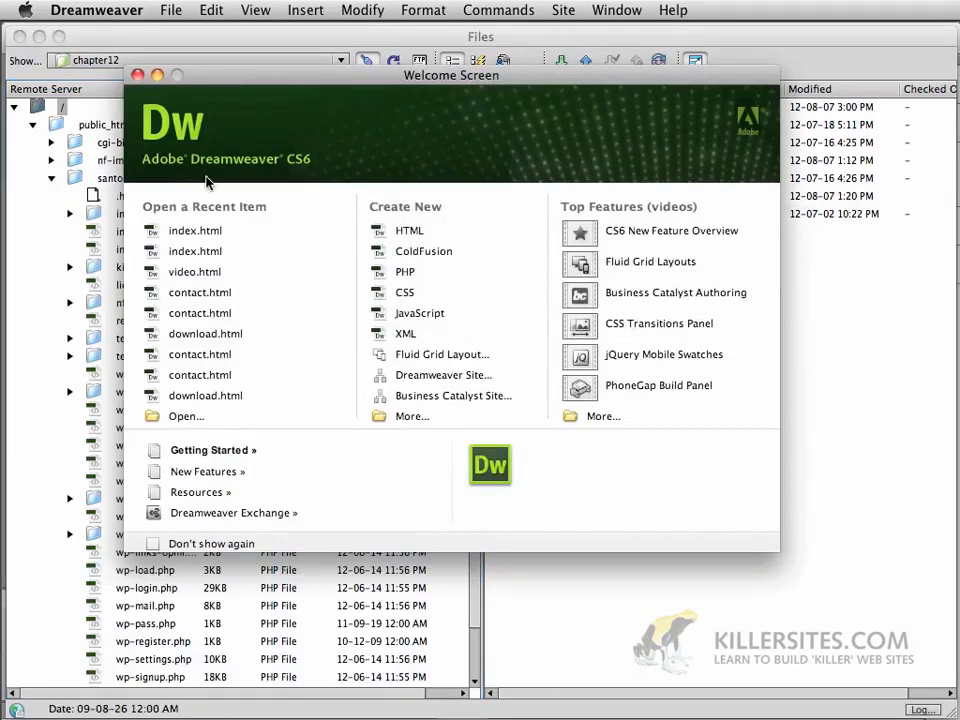
click(138, 75)
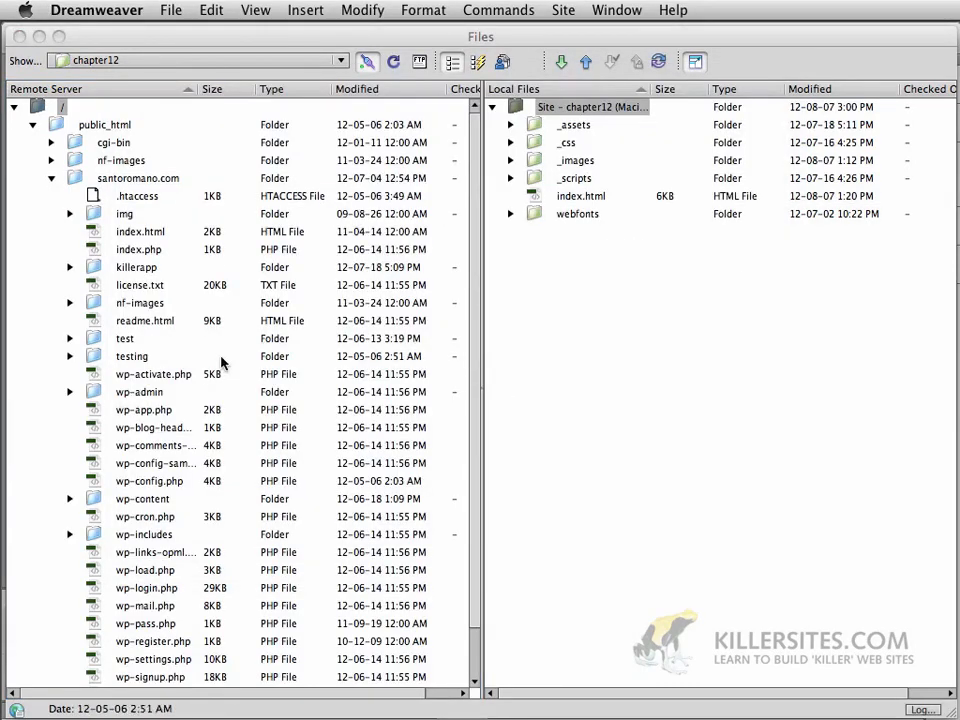
scroll(155, 279, down, 1)
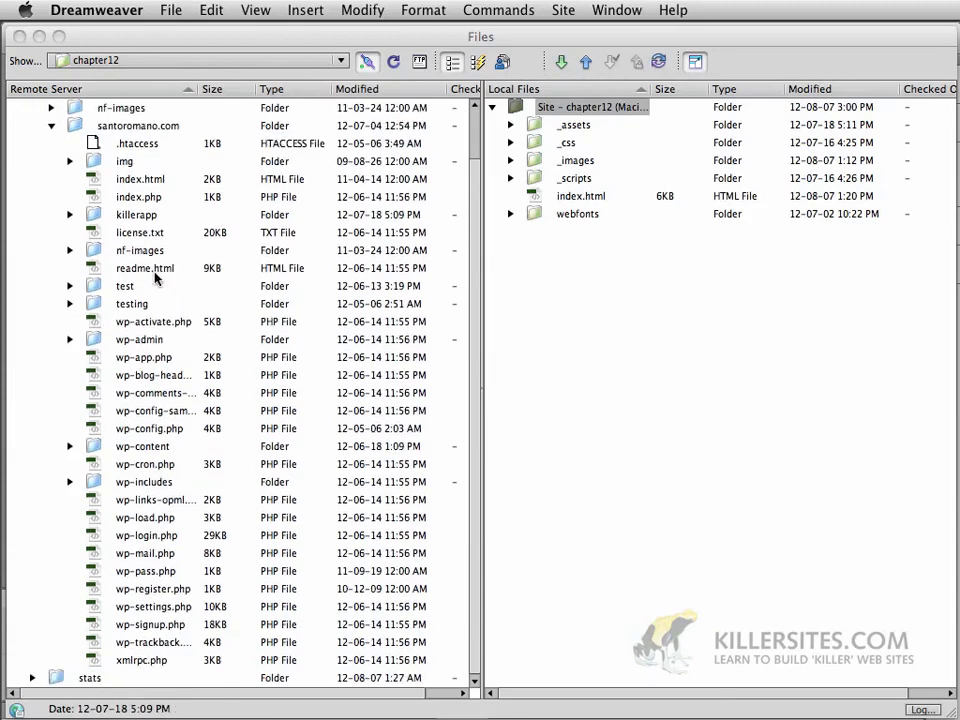
scroll(155, 279, up, 1)
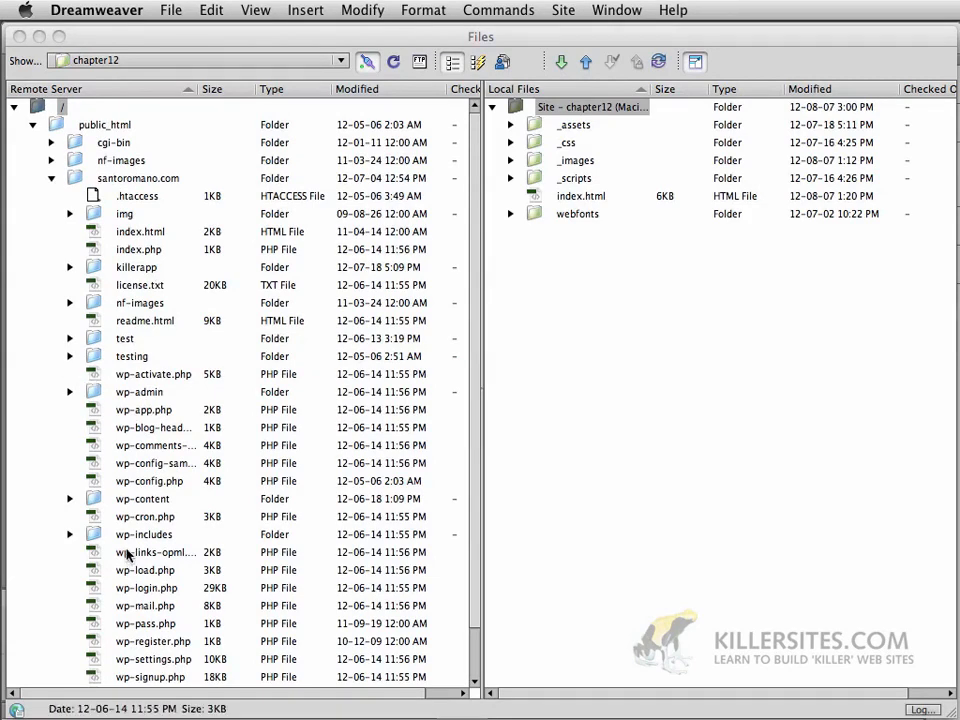
scroll(124, 481, down, 1)
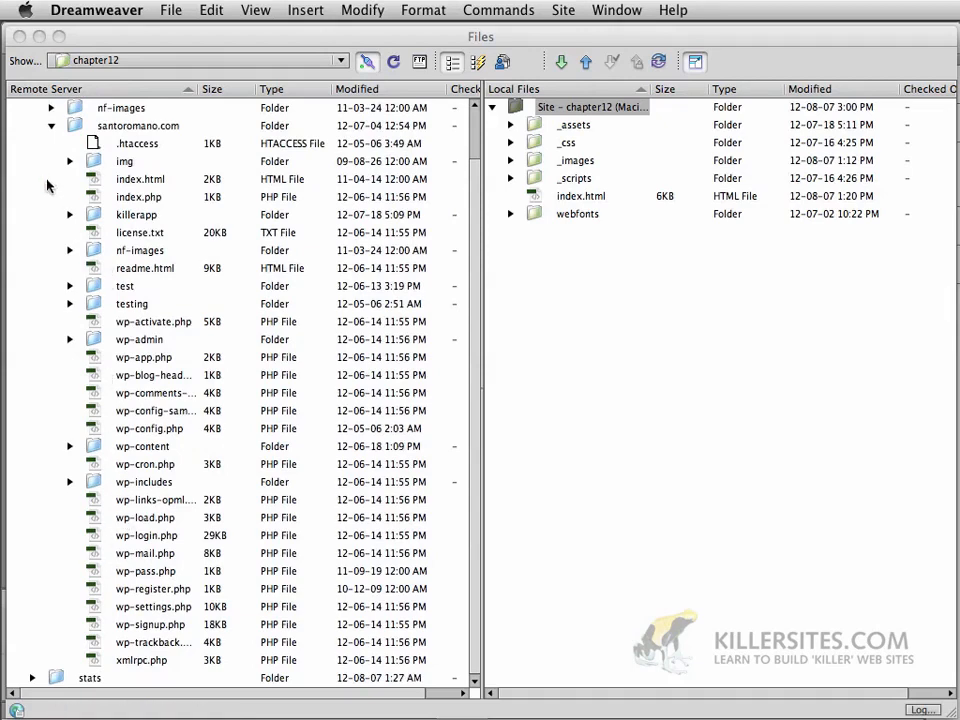
Expand the remote killerapp folder to show _assets, _css, _images, _scripts, index.html, webfonts
click(92, 215)
scroll(100, 260, up, 1)
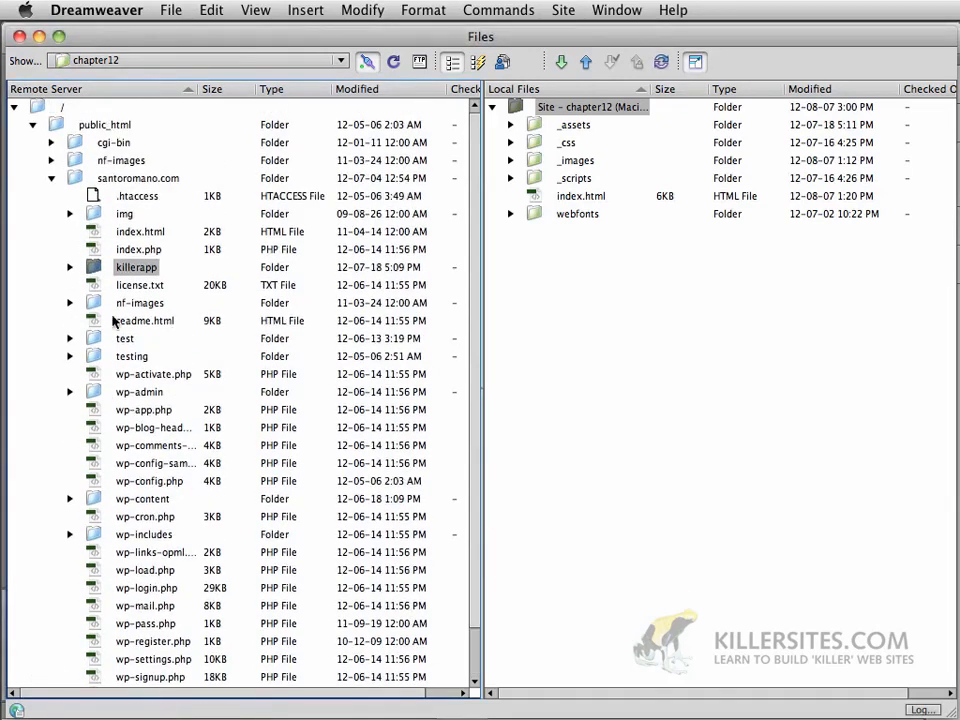
click(74, 180)
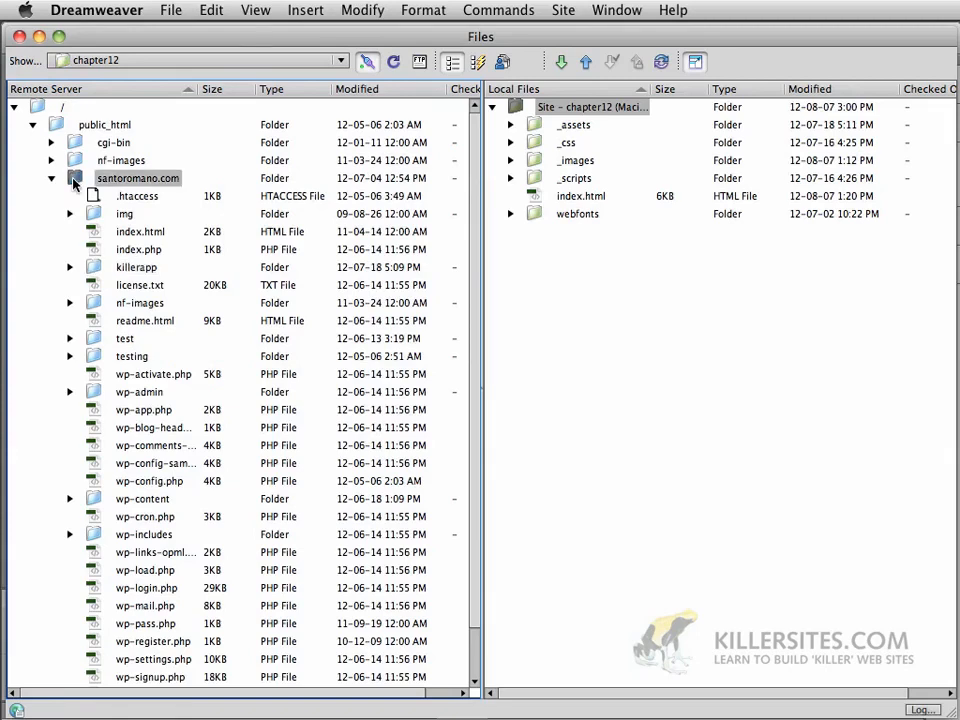
right_click(73, 180)
click(42, 213)
click(96, 269)
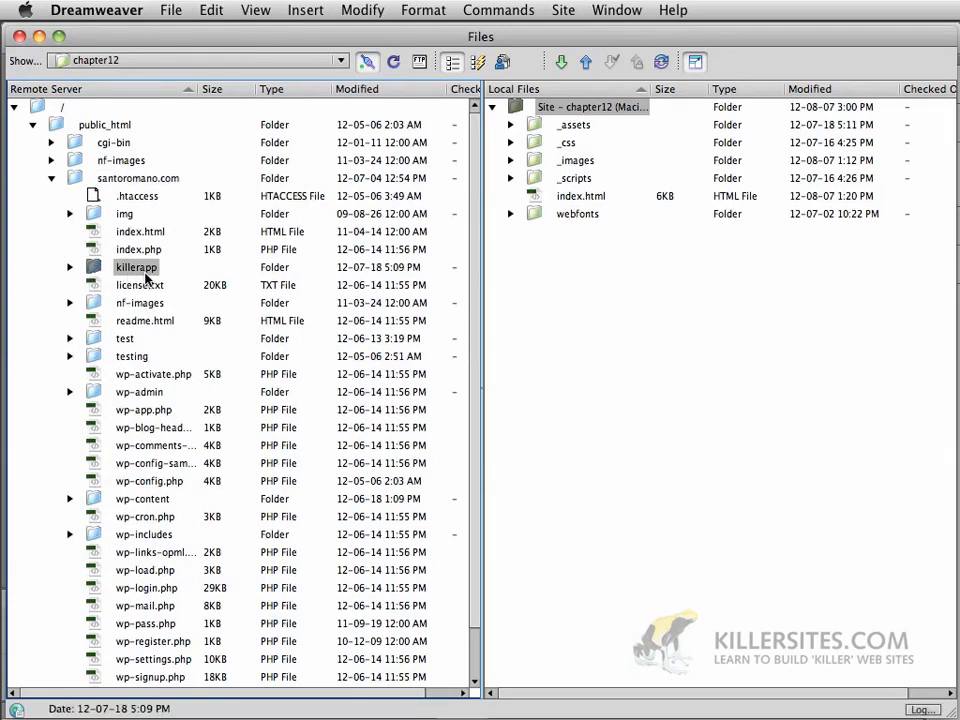
click(69, 268)
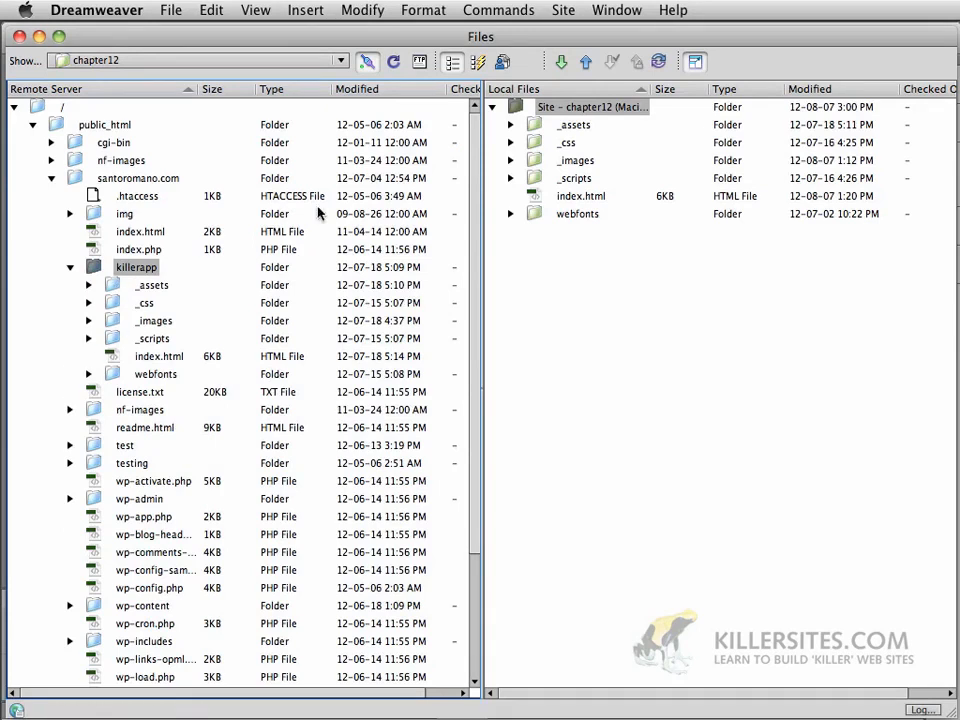
Upload the local _assets folder into the remote killerapp folder
click(535, 128)
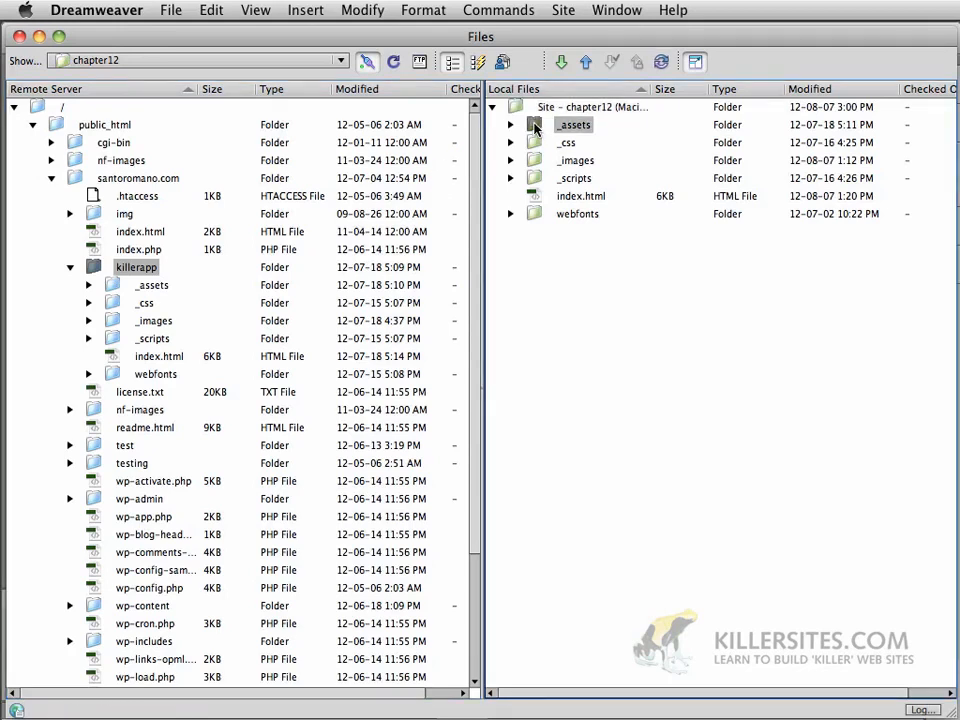
drag(535, 128, 150, 270)
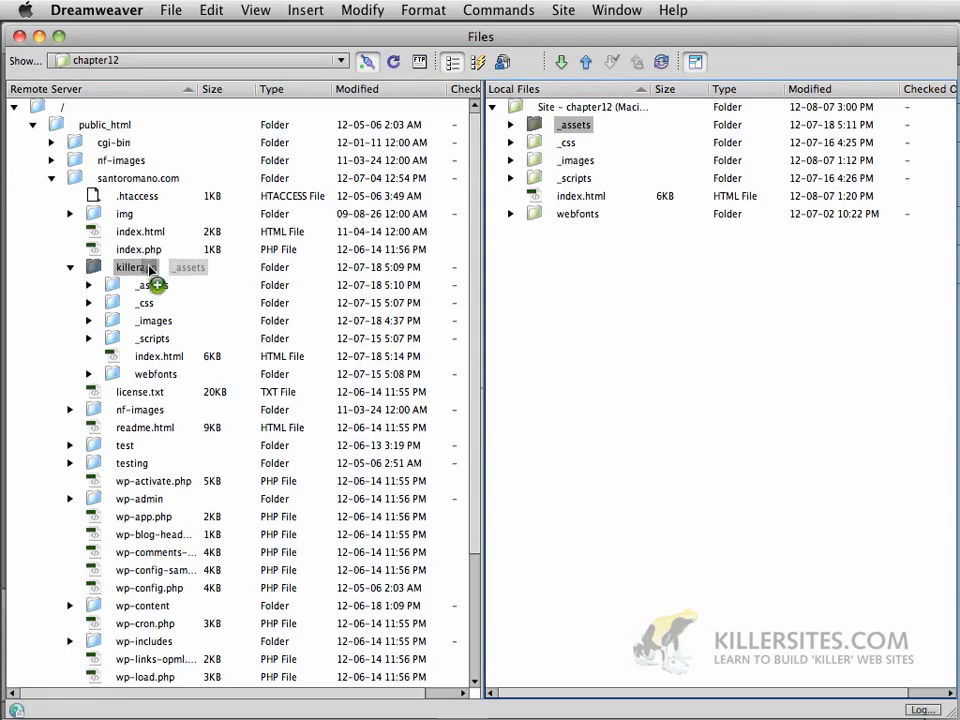
drag(150, 270, 156, 273)
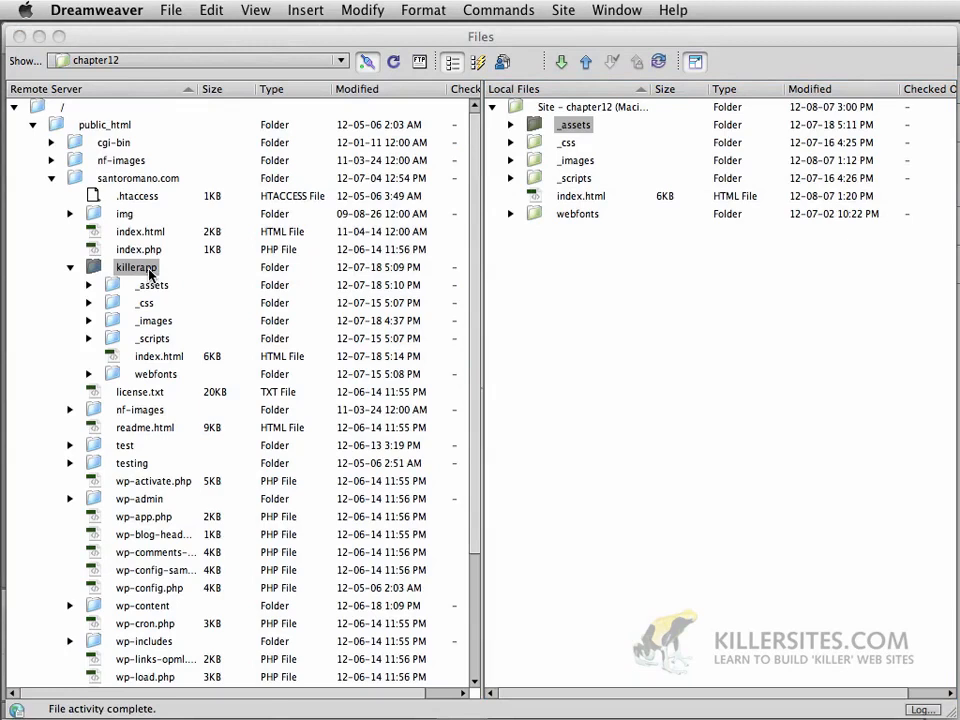
Expand both _assets folders and widen the name column to confirm the two Harry-Clarke images arrived
click(510, 126)
click(510, 125)
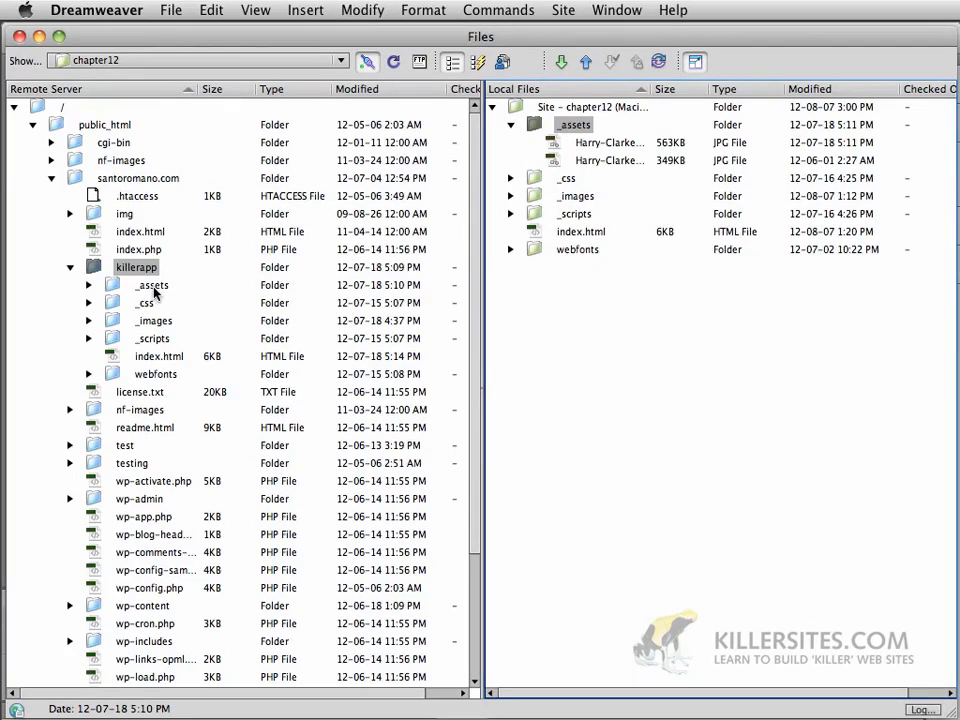
click(88, 285)
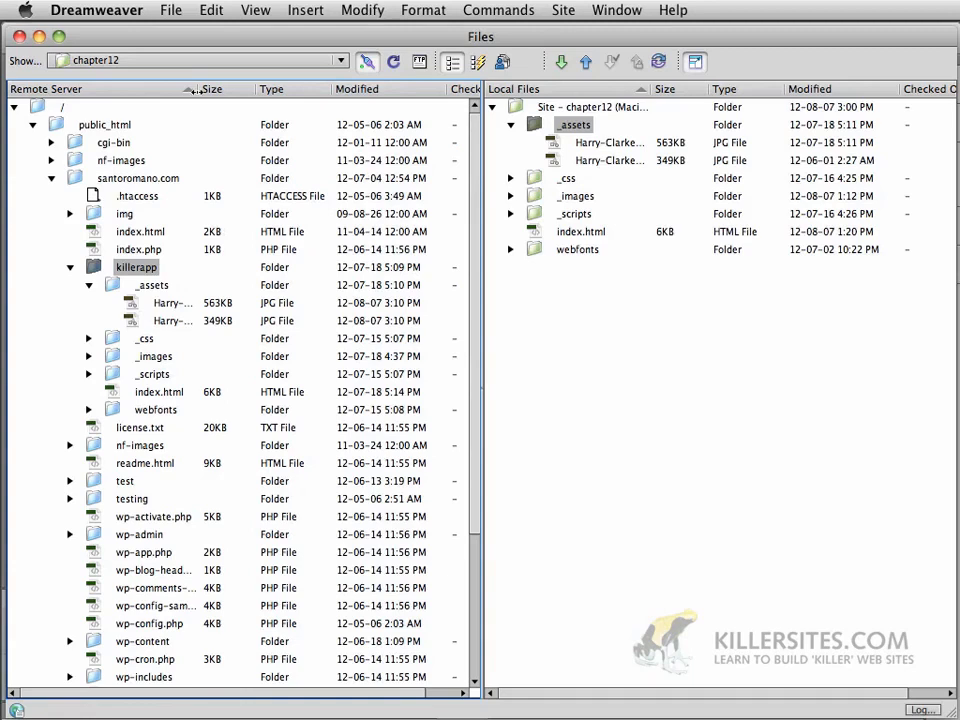
drag(199, 89, 239, 91)
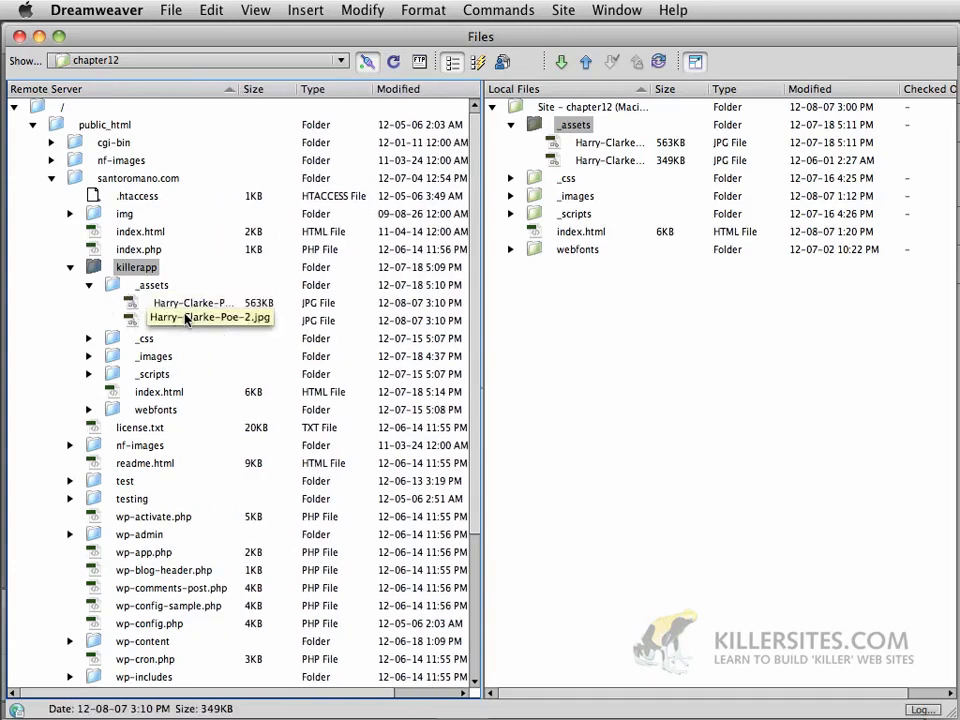
click(89, 285)
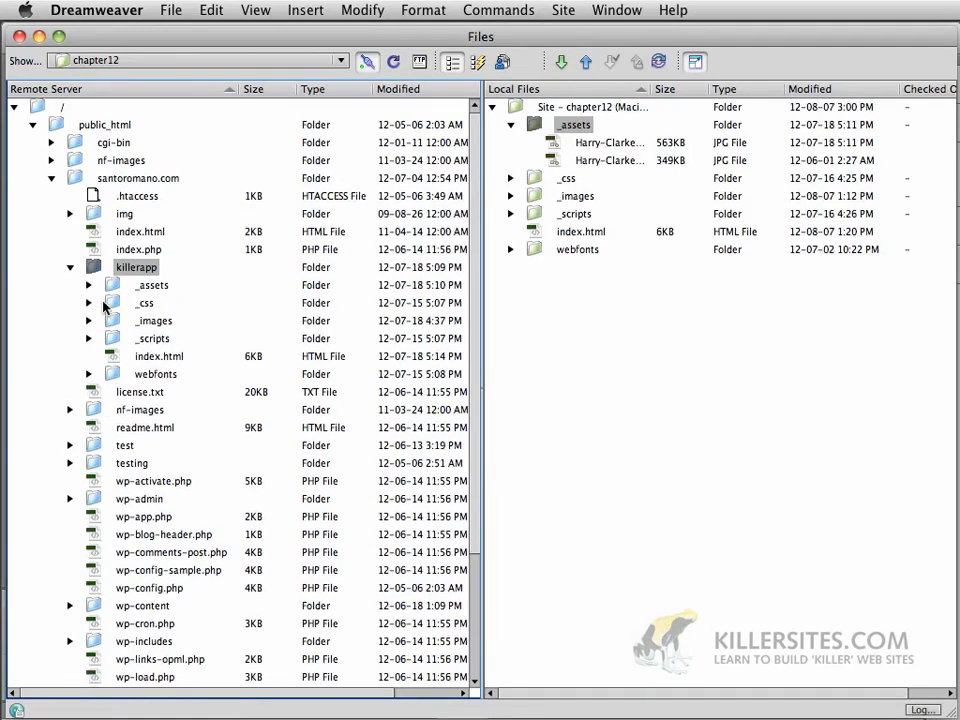
Delete the remote killerapp/_assets folder via Edit > Delete, confirming with Yes
click(112, 285)
right_click(116, 285)
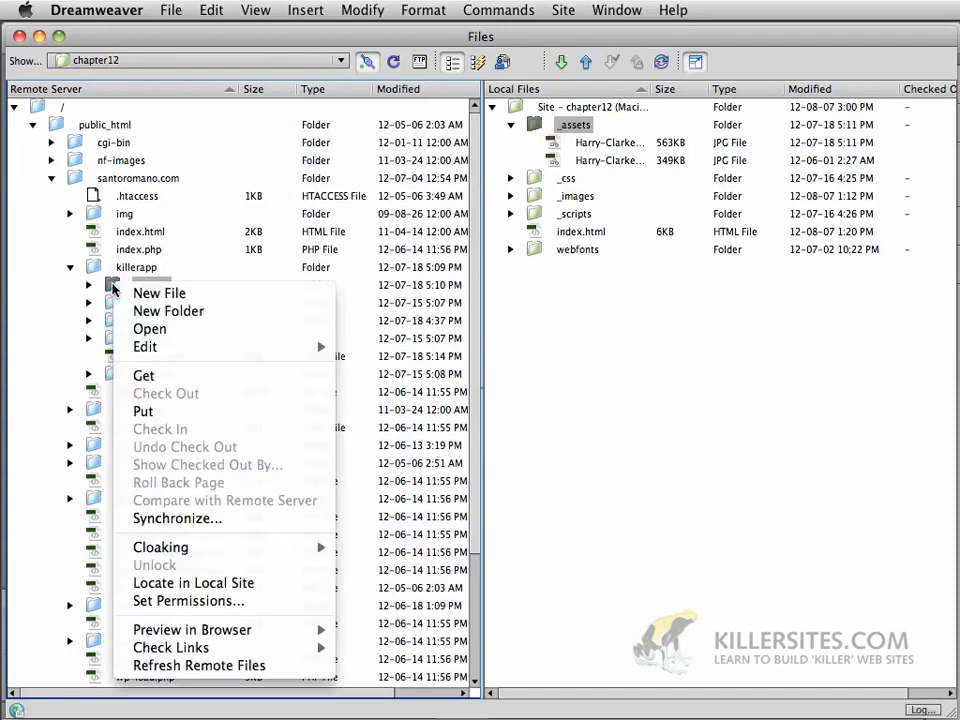
mouse_move(171, 356)
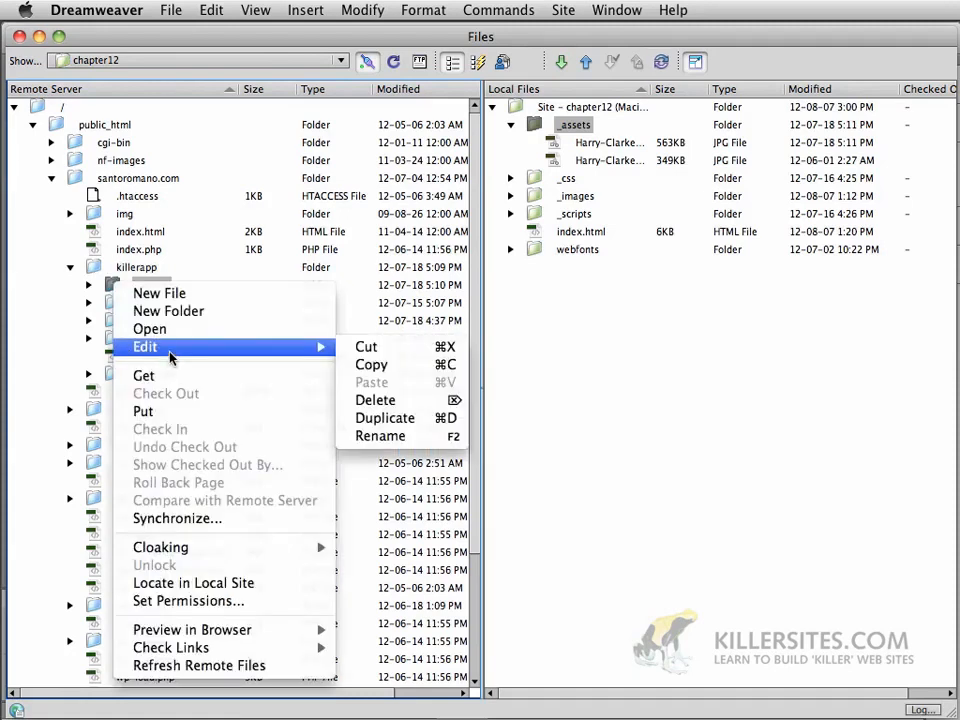
click(391, 401)
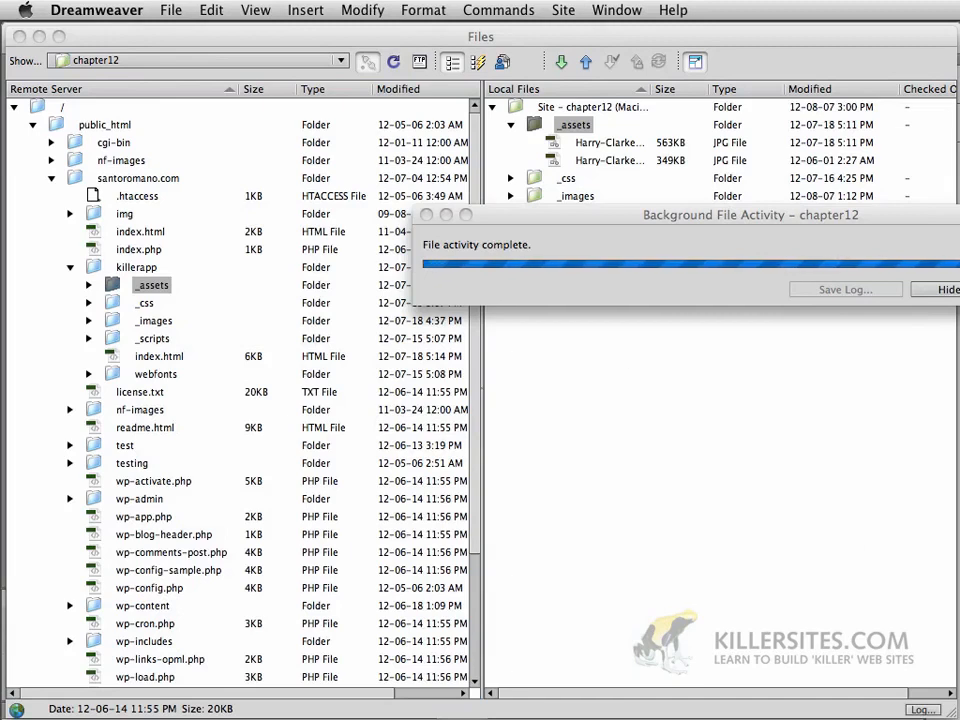
click(546, 330)
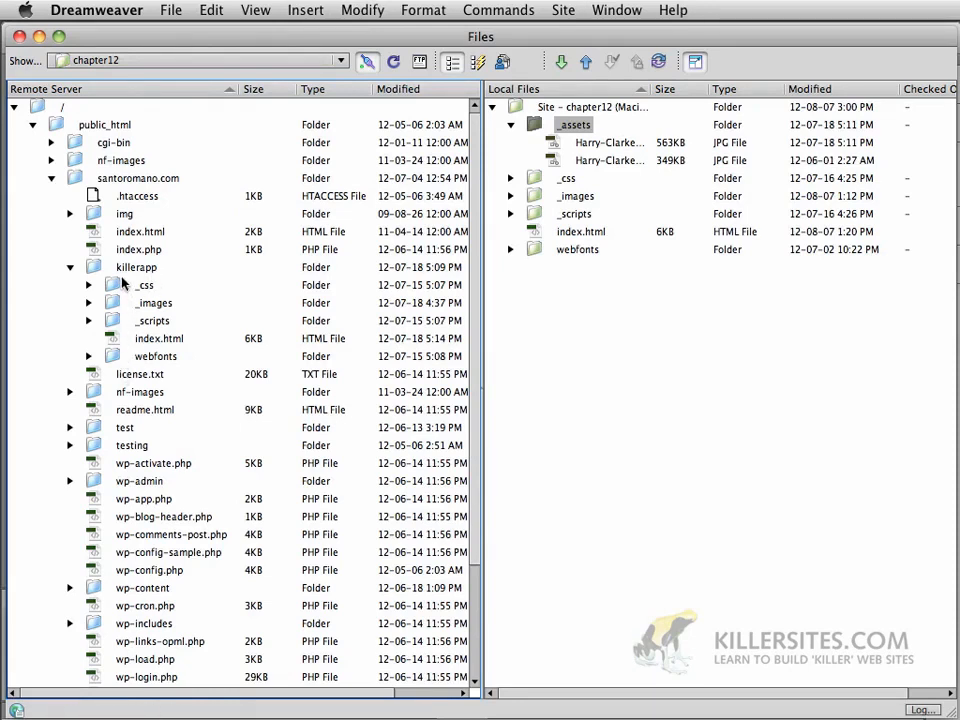
Check the remote killerapp contents, collapse santoromano.com, and show the list of defined sites
click(111, 343)
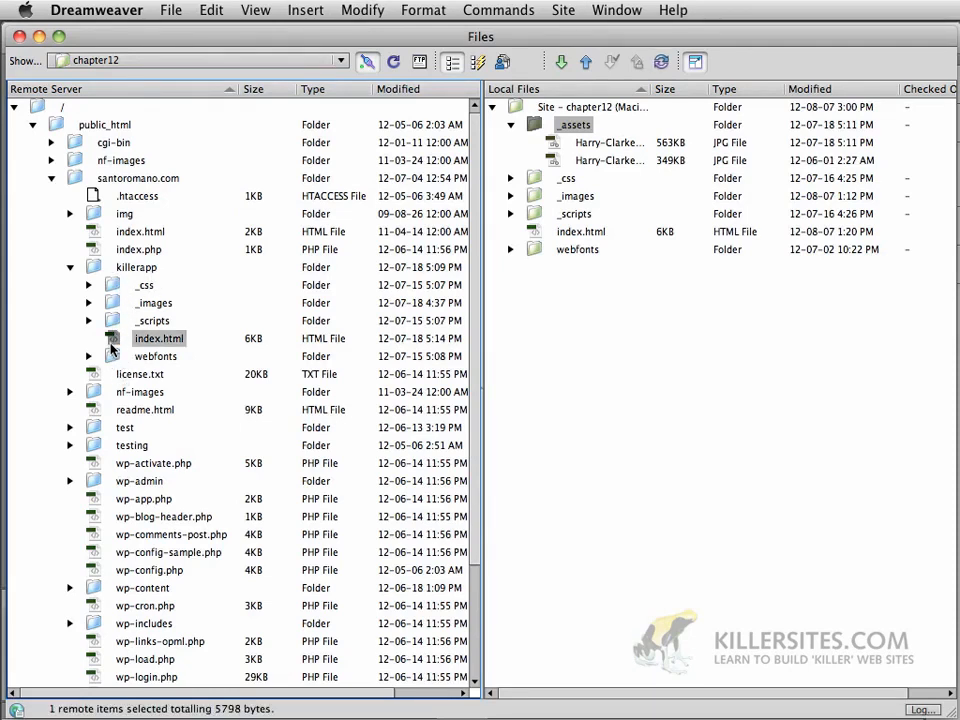
click(70, 268)
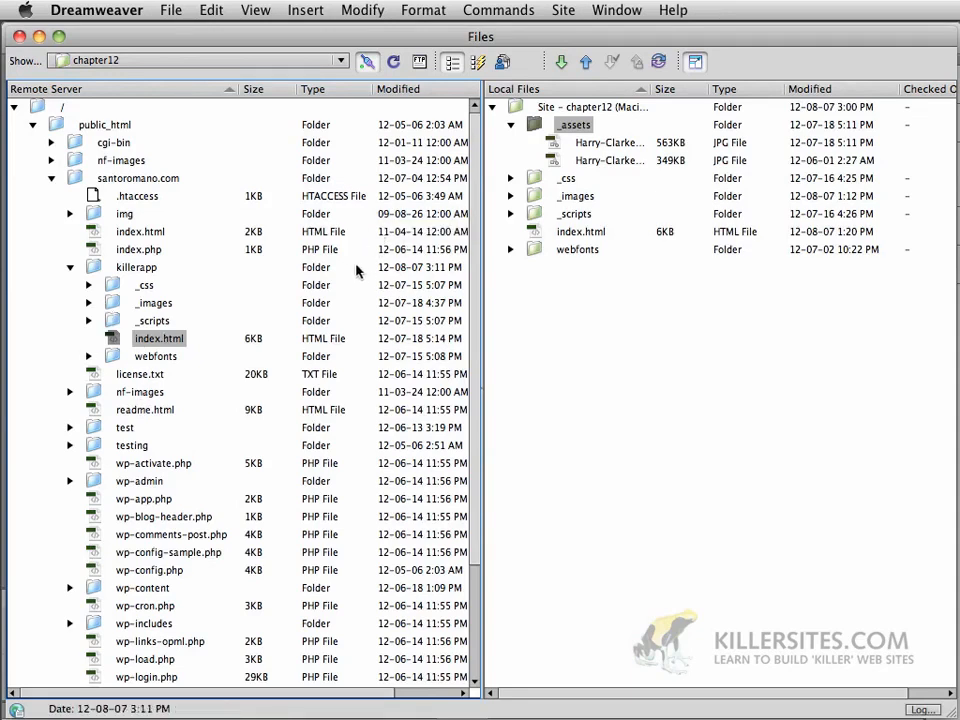
click(120, 272)
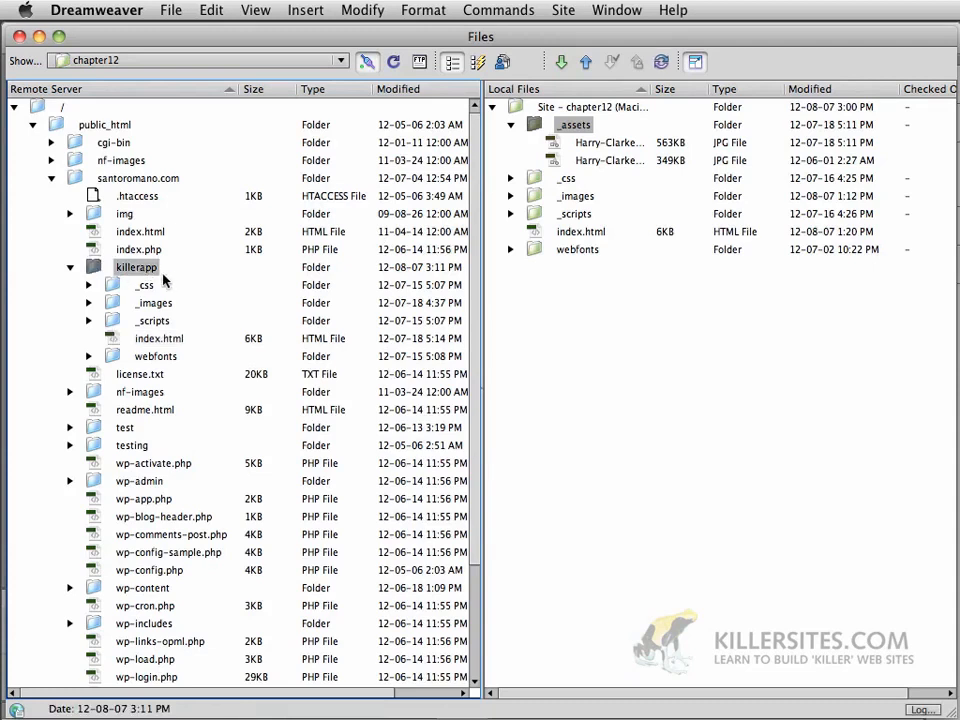
click(116, 181)
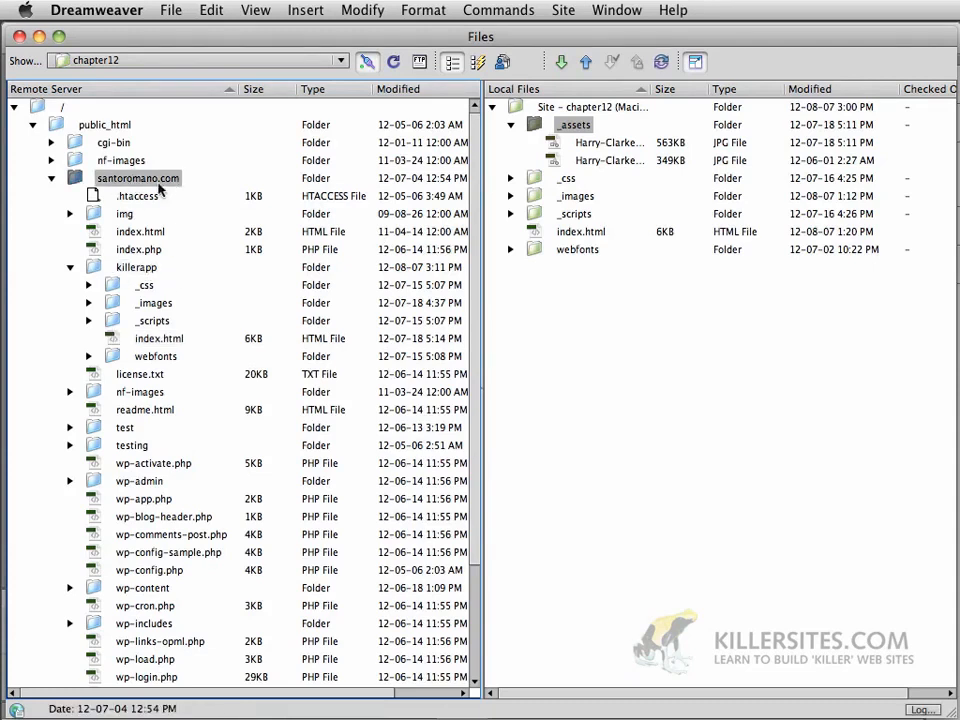
click(62, 129)
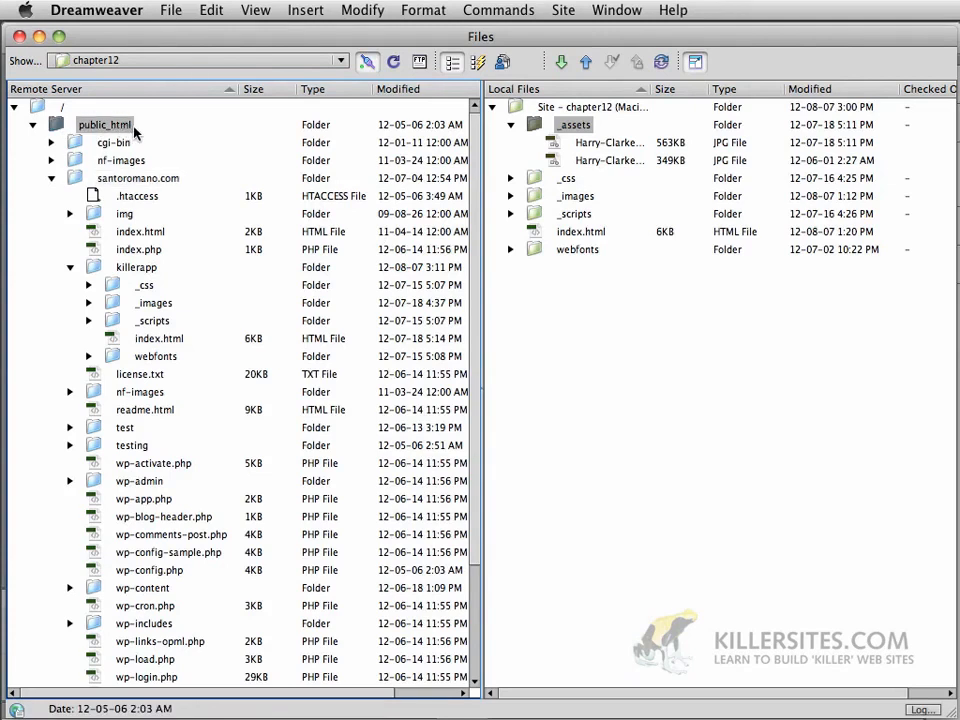
click(52, 179)
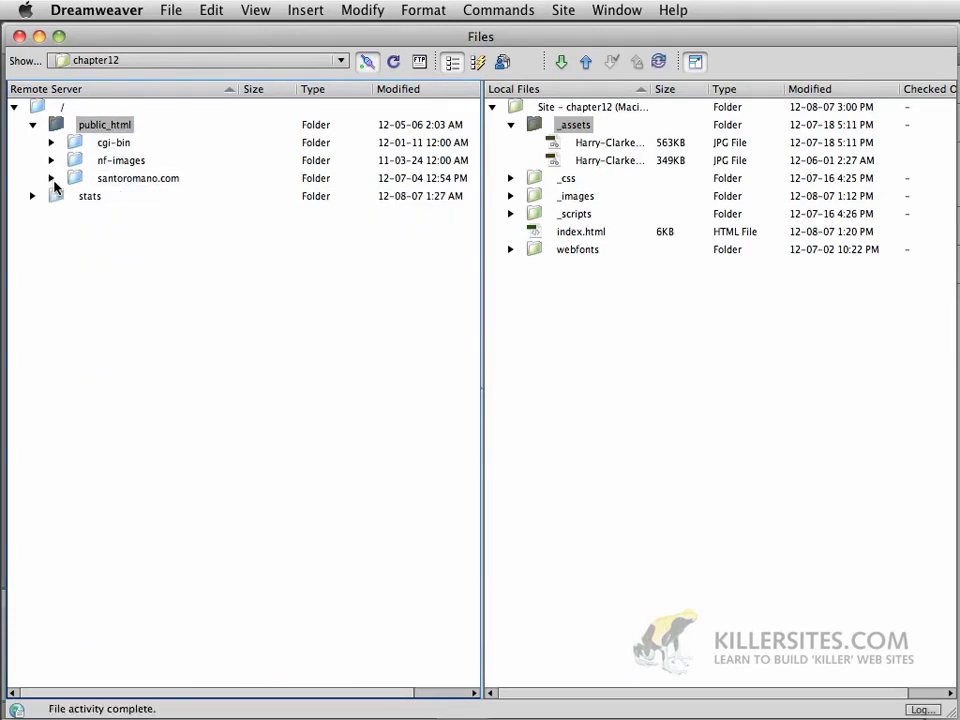
click(209, 65)
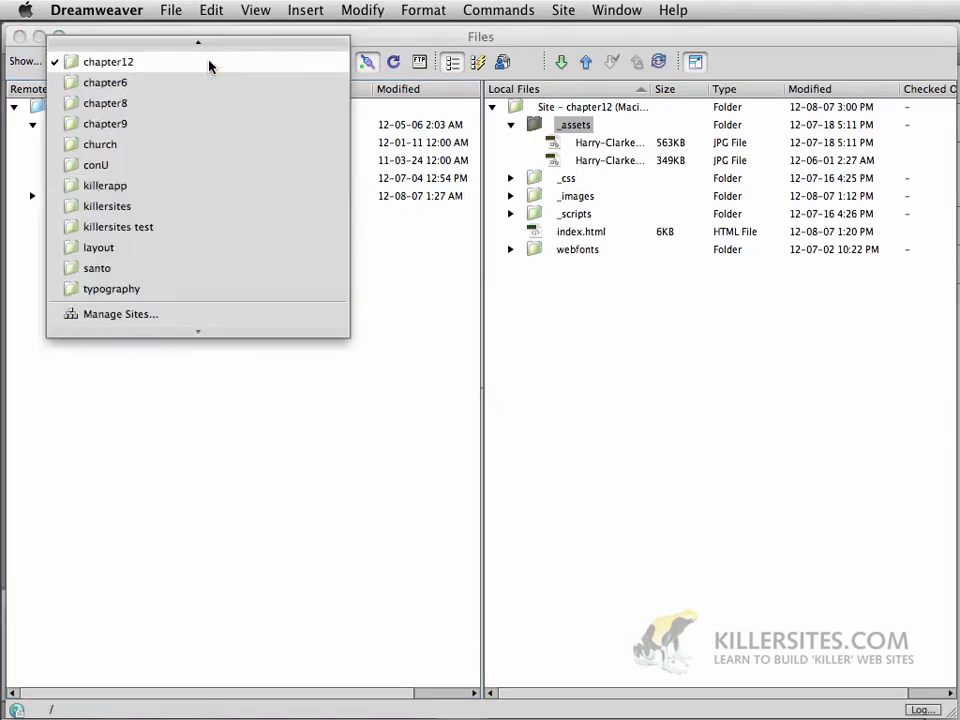
In Manage Sites, open chapter12's Servers category and edit the killersites FTP server
click(156, 317)
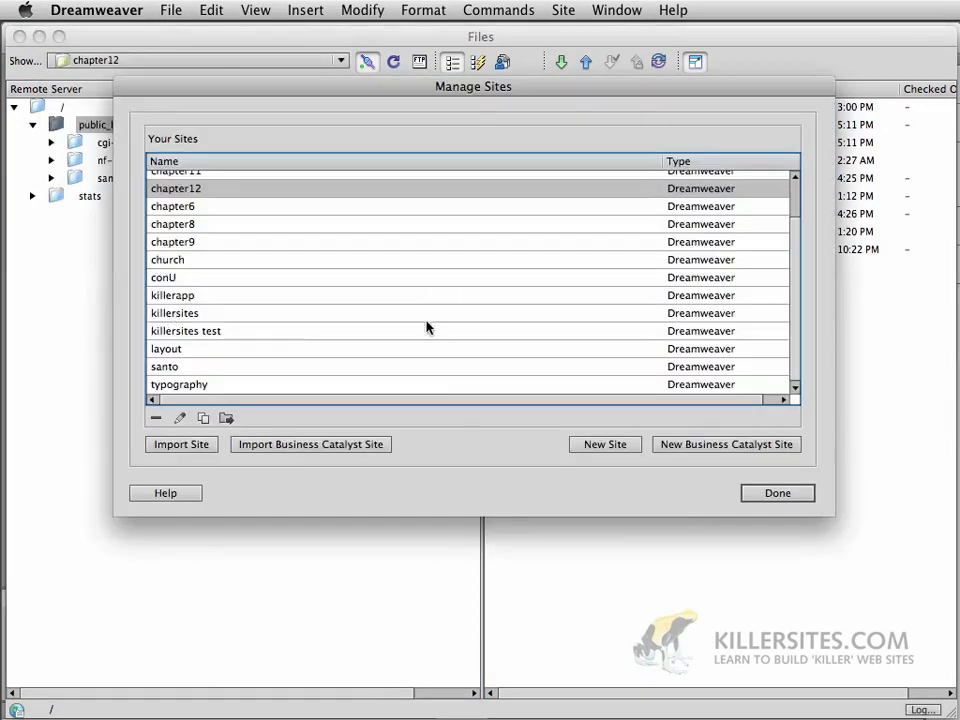
double_click(289, 192)
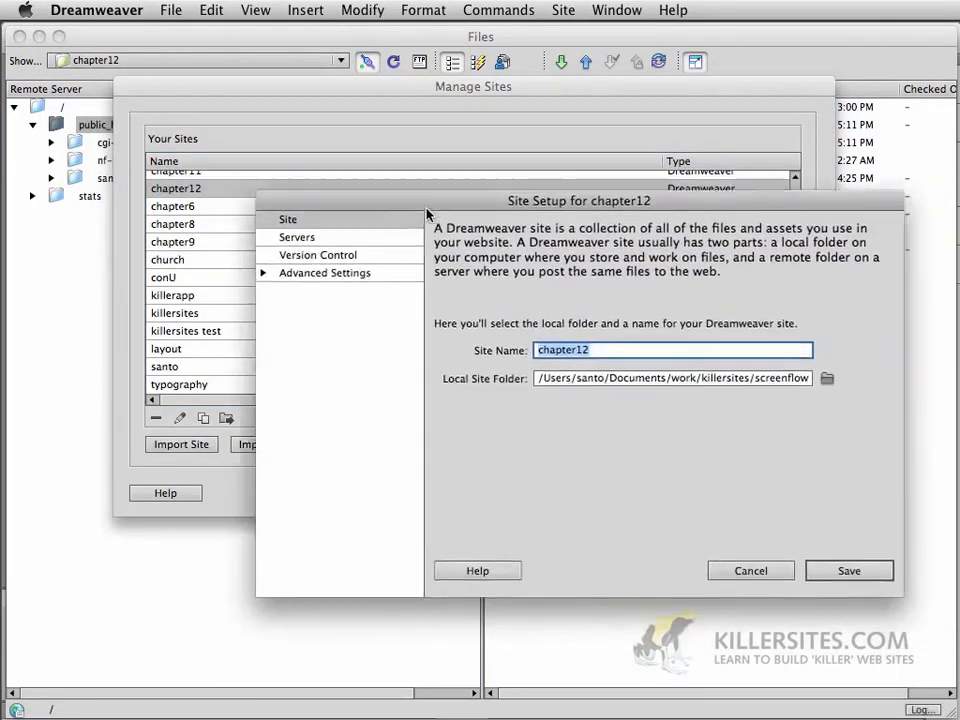
drag(426, 208, 224, 138)
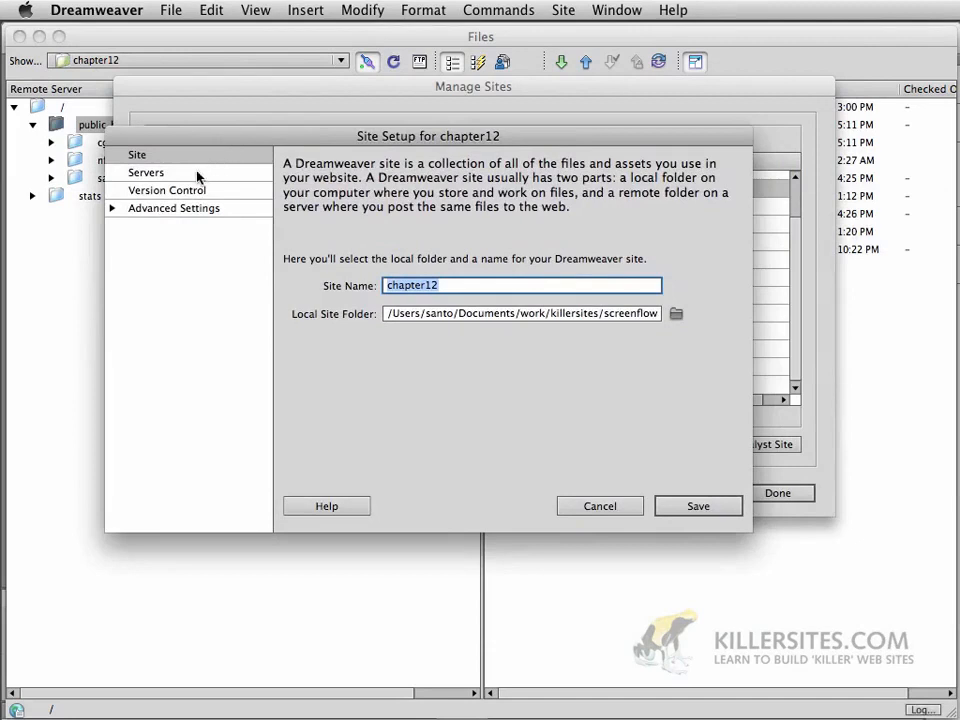
click(139, 175)
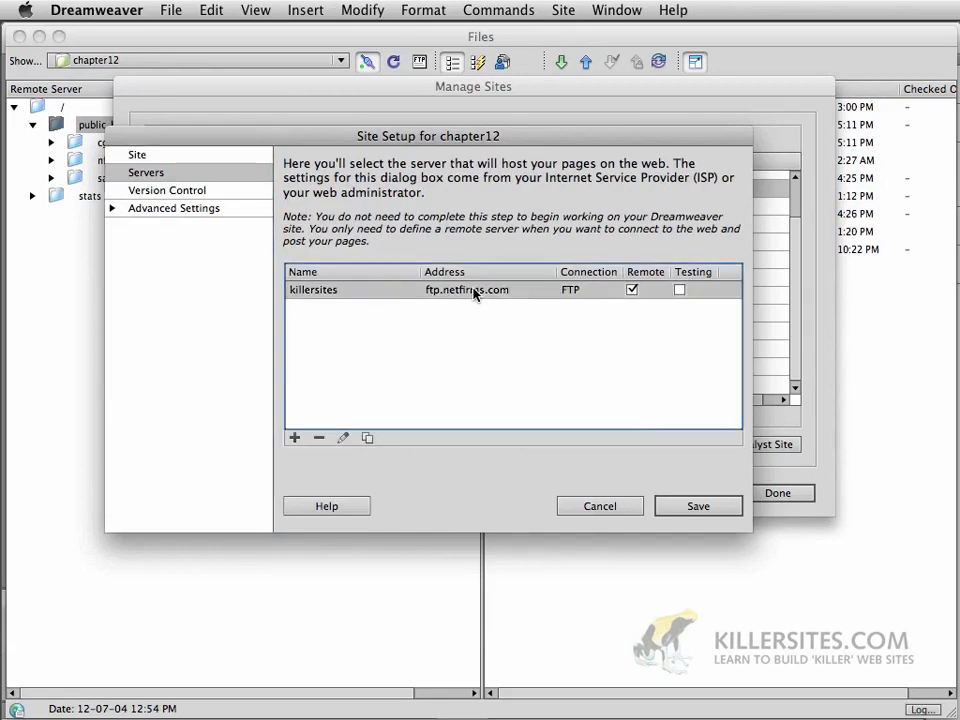
double_click(474, 290)
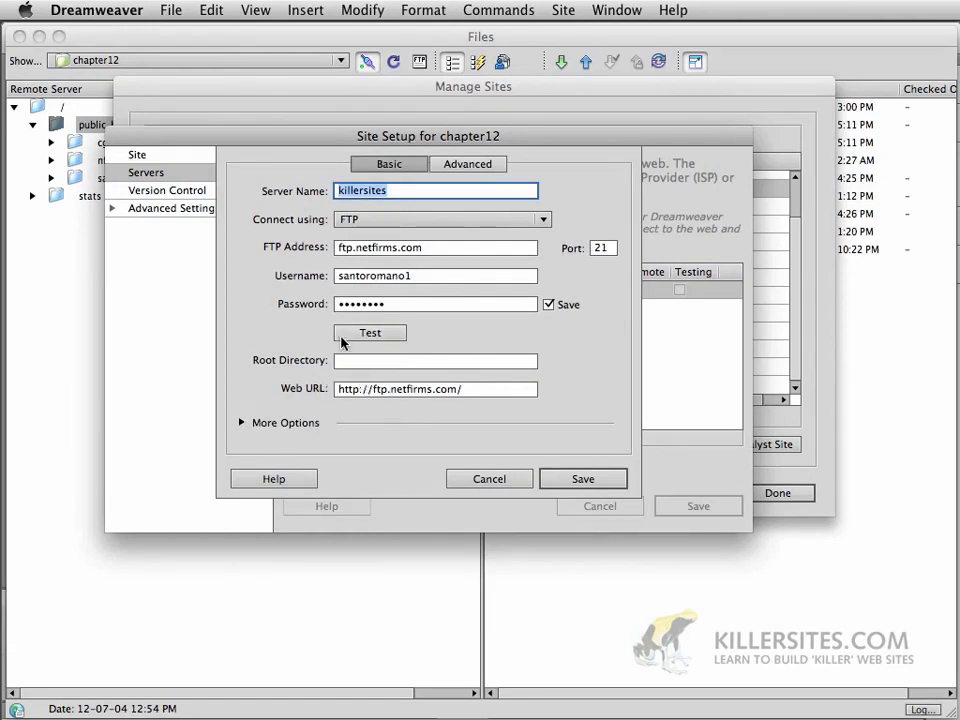
Set the killersites root directory to public_html/santoromano.com/killerapp, pass the connection test, and save
click(410, 361)
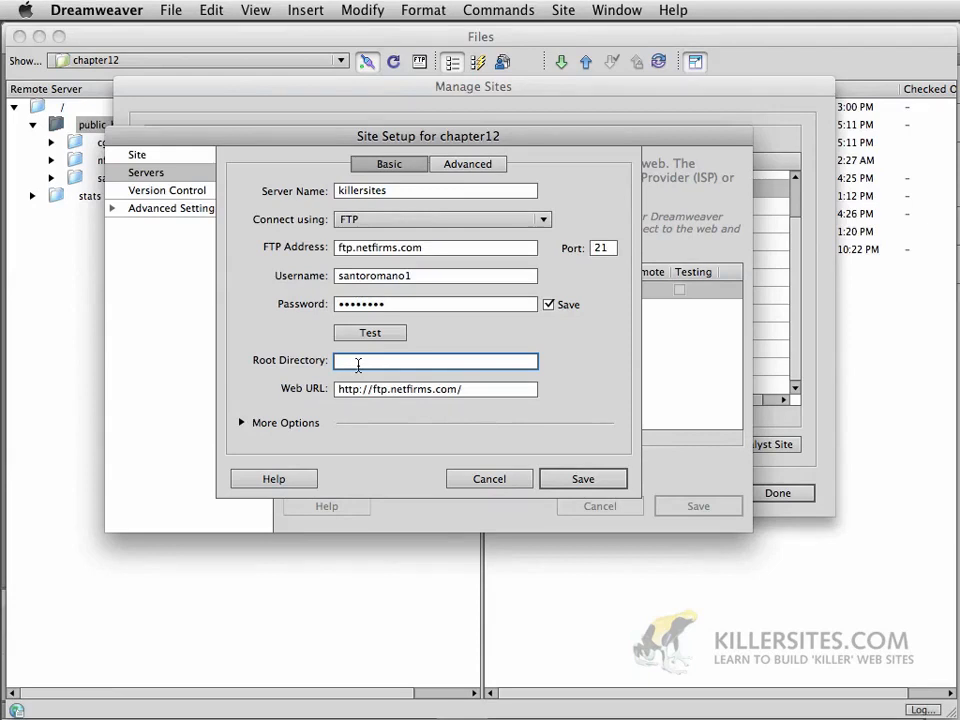
text(public_html/santo)
text(romano.com)
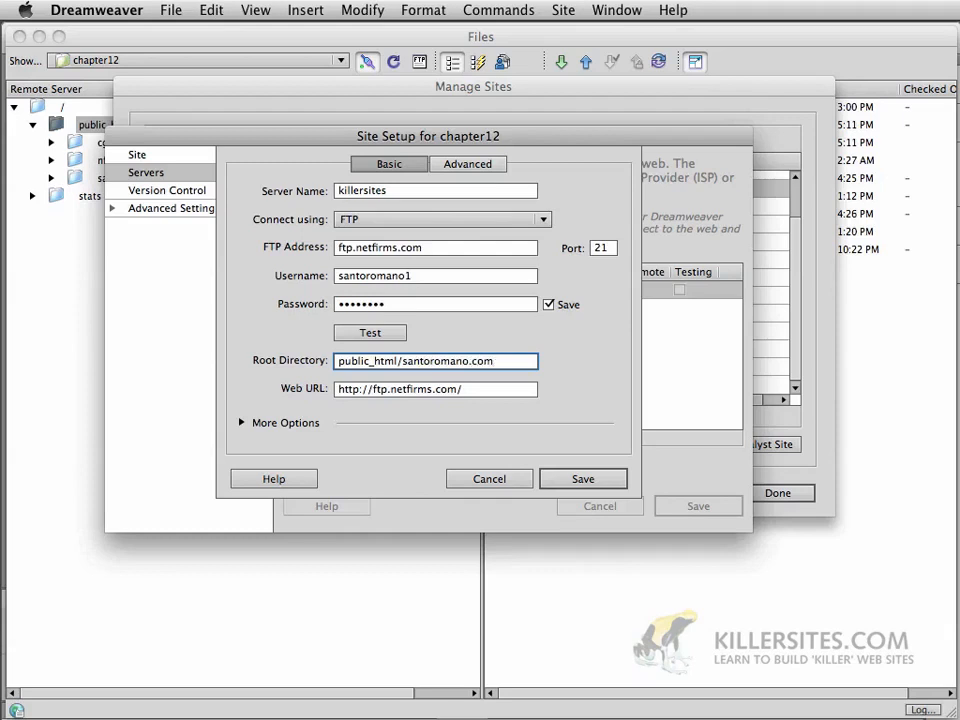
text(/killerapp)
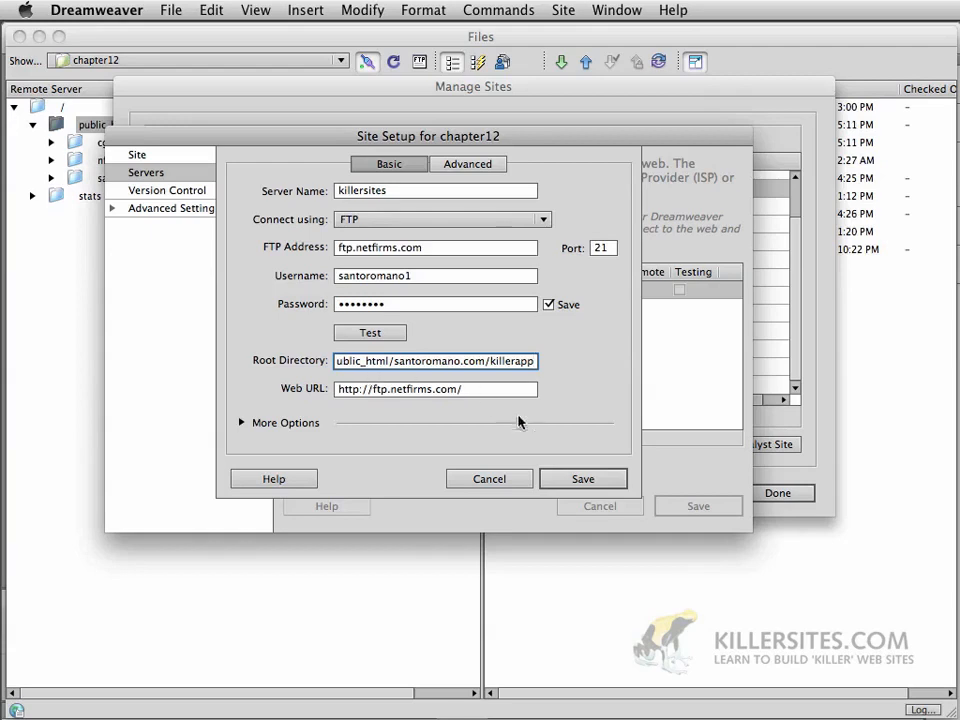
click(371, 333)
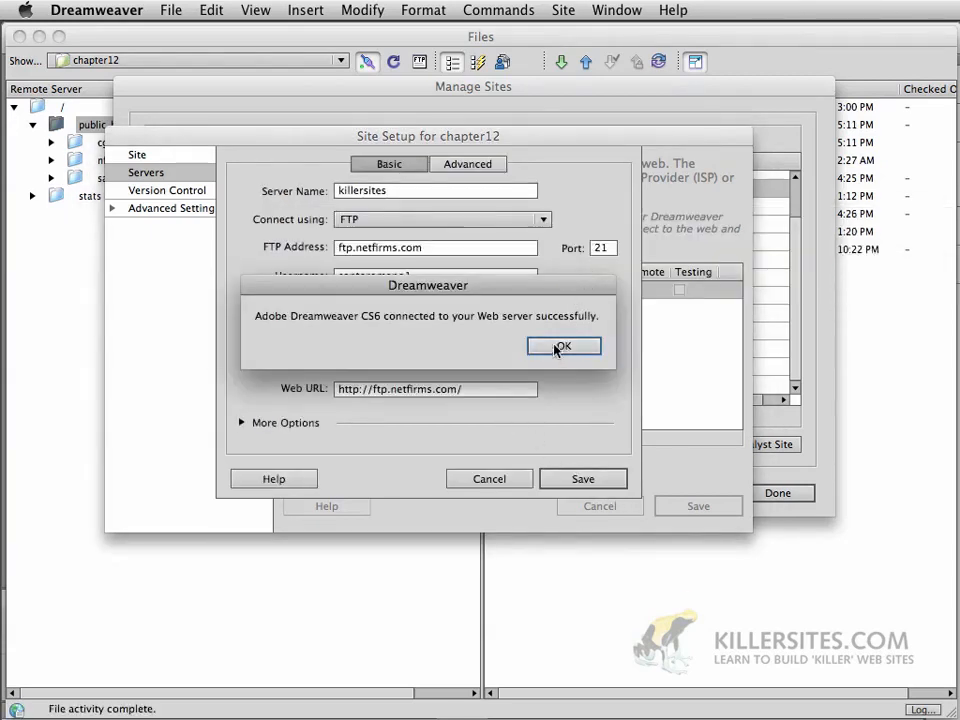
click(566, 346)
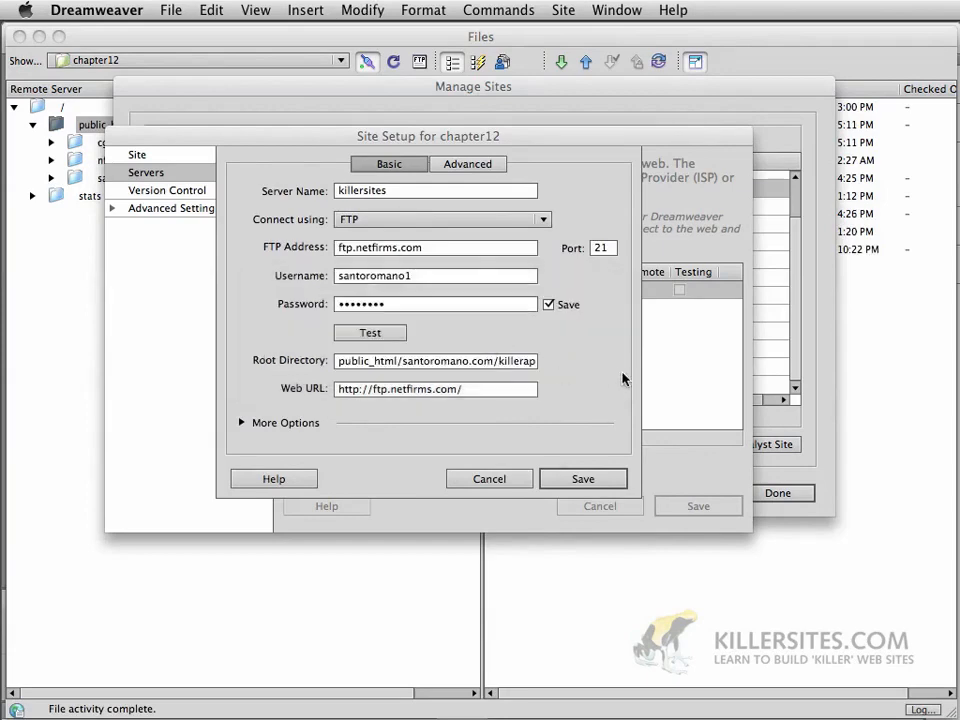
click(596, 486)
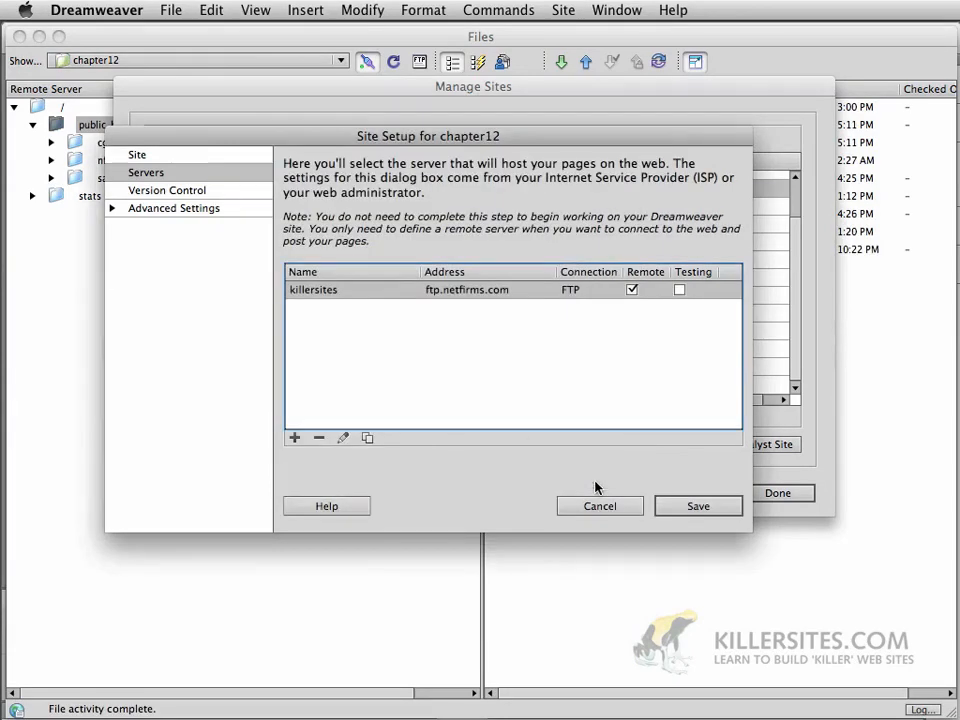
Save the chapter12 setup, accept the nested root folder warning, close Manage Sites, and connect
click(712, 508)
click(606, 366)
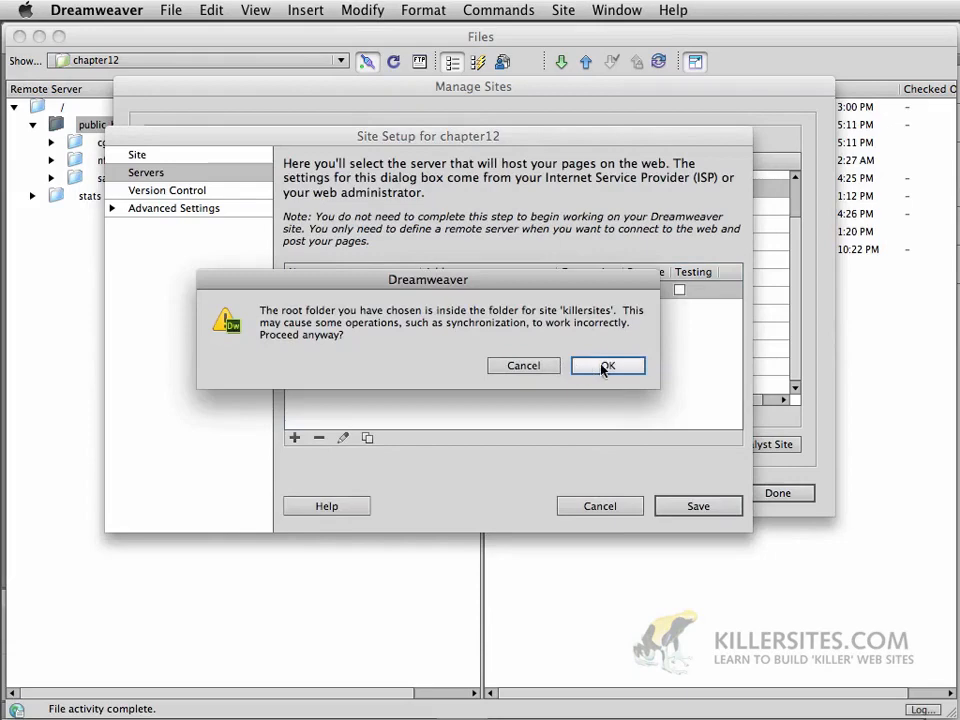
click(767, 495)
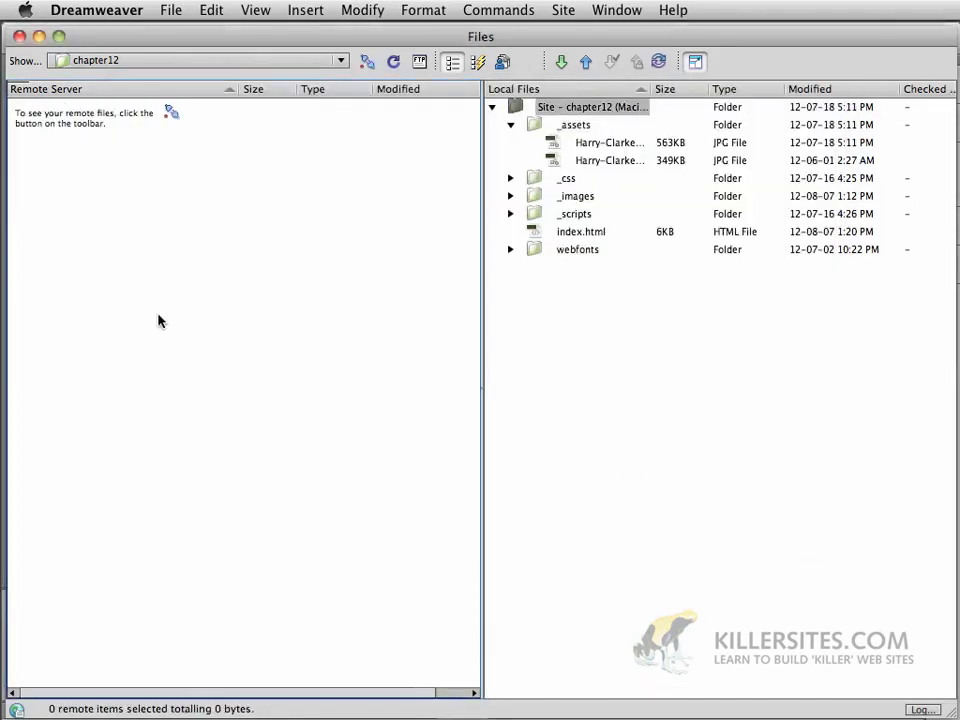
click(366, 62)
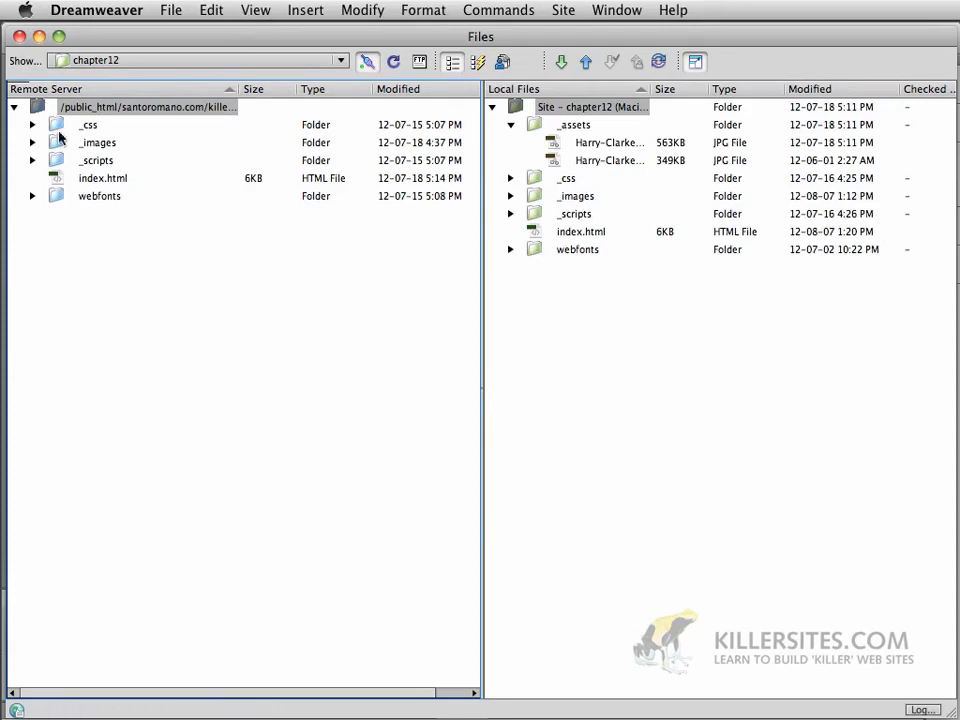
Dismiss the remote root folder's context menu and collapse the local _assets folder
right_click(30, 106)
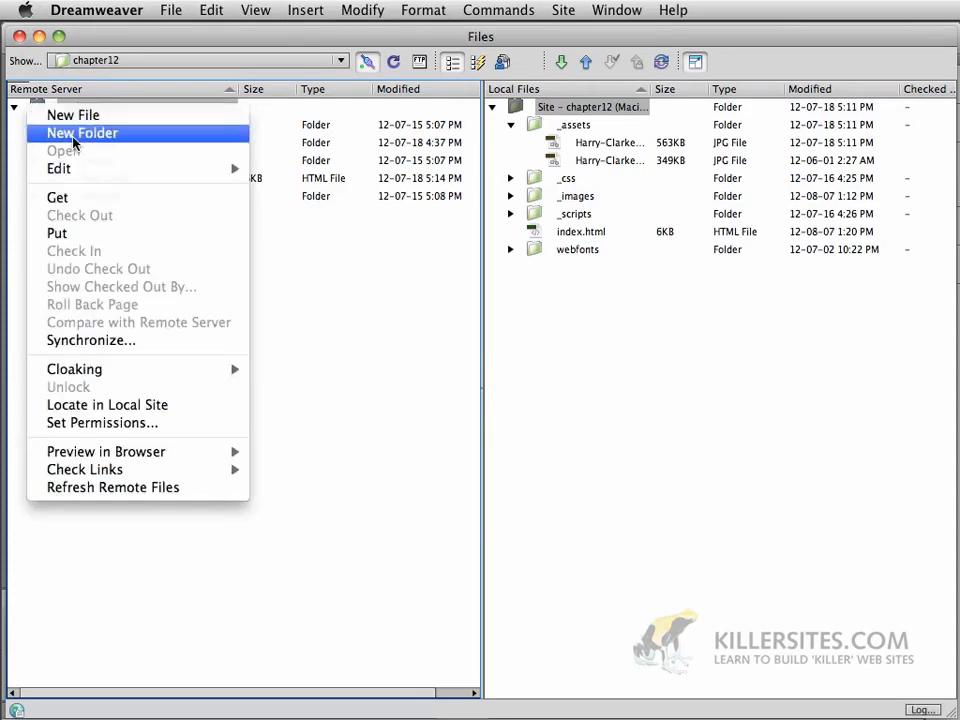
click(340, 323)
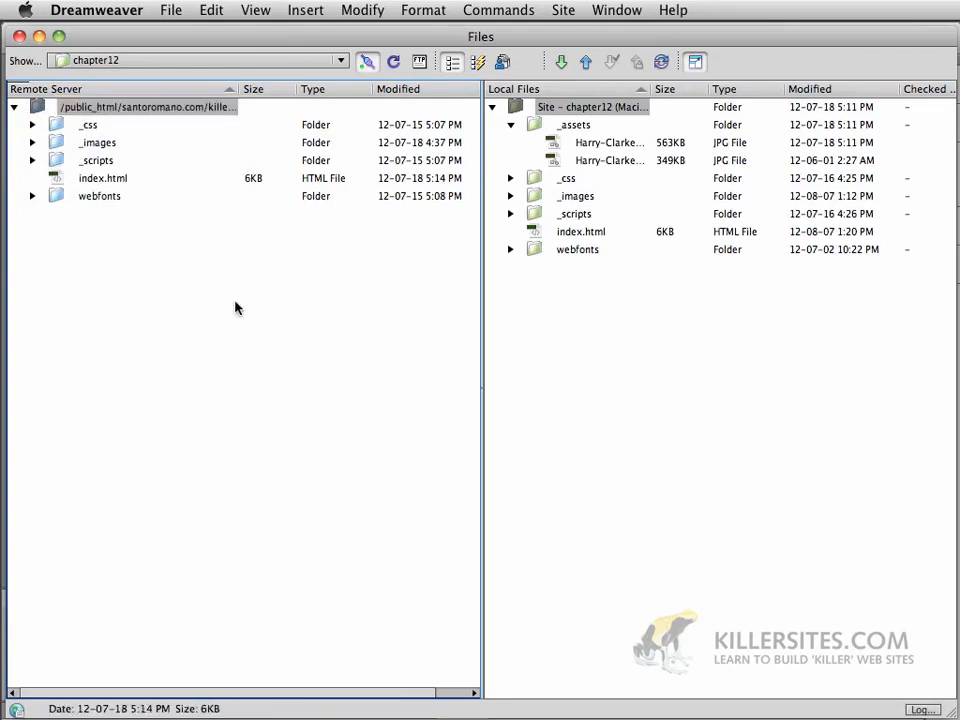
click(511, 126)
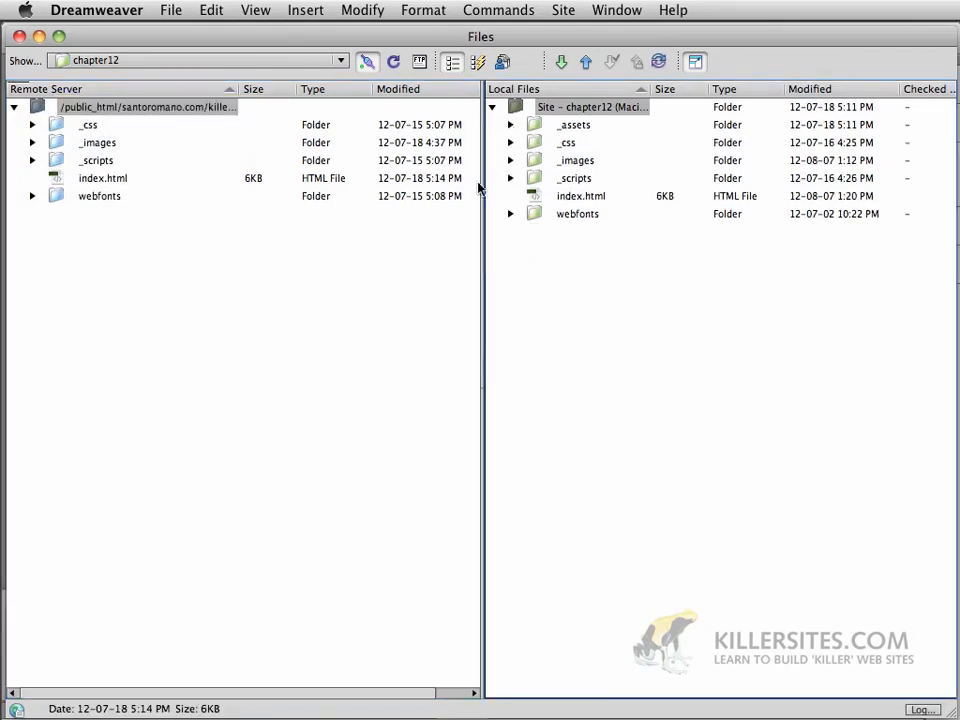
Put the _assets folder, then all six local chapter12 items, onto the remote killerapp folder
click(538, 127)
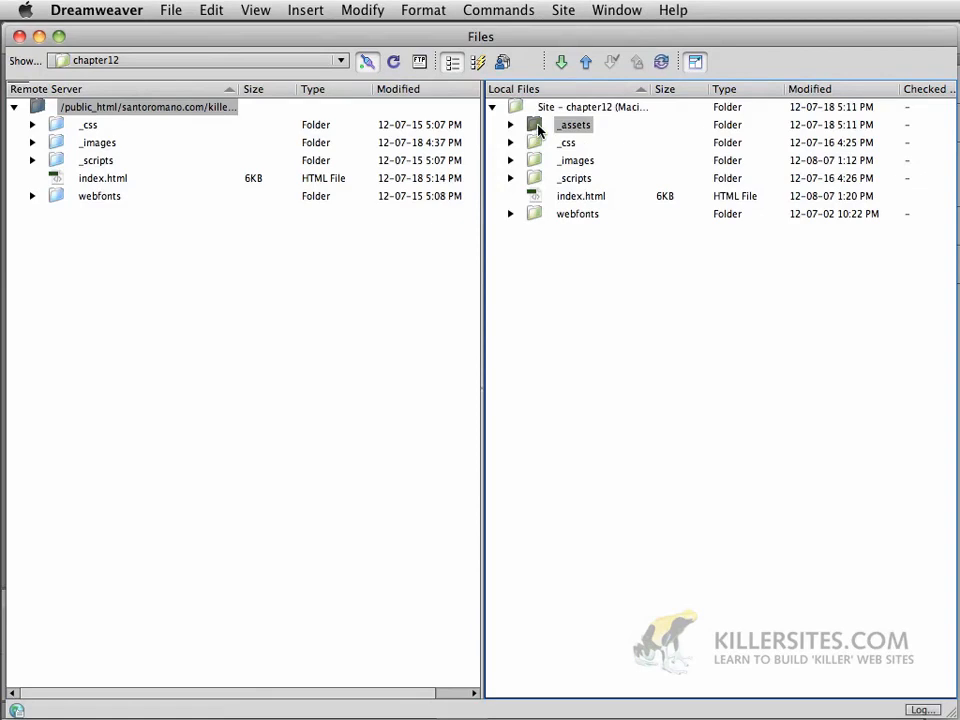
click(586, 68)
click(587, 66)
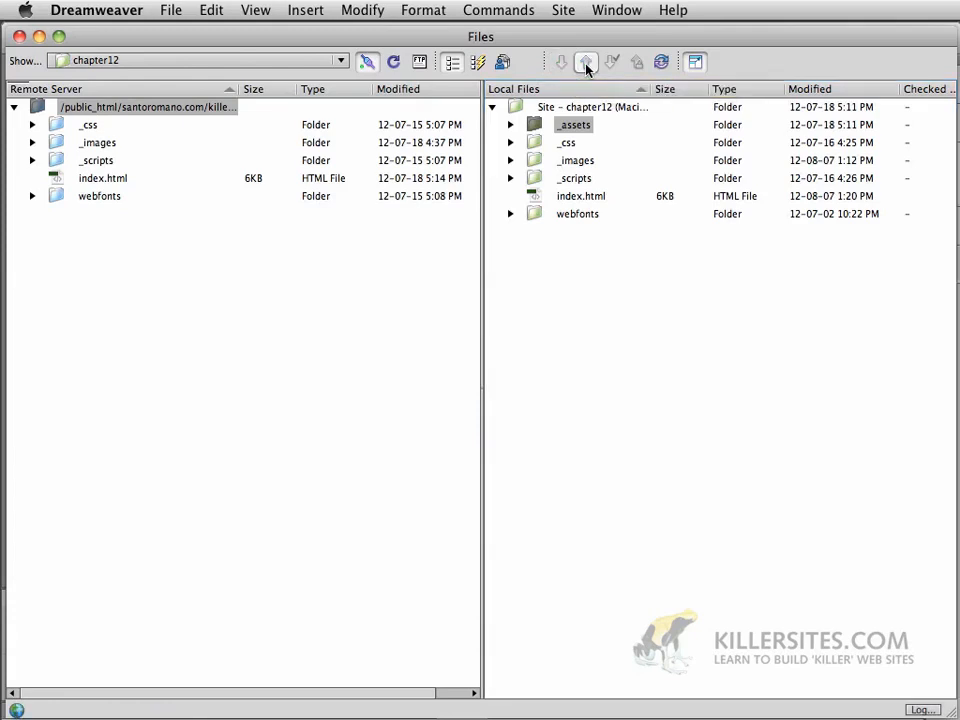
drag(565, 225, 470, 252)
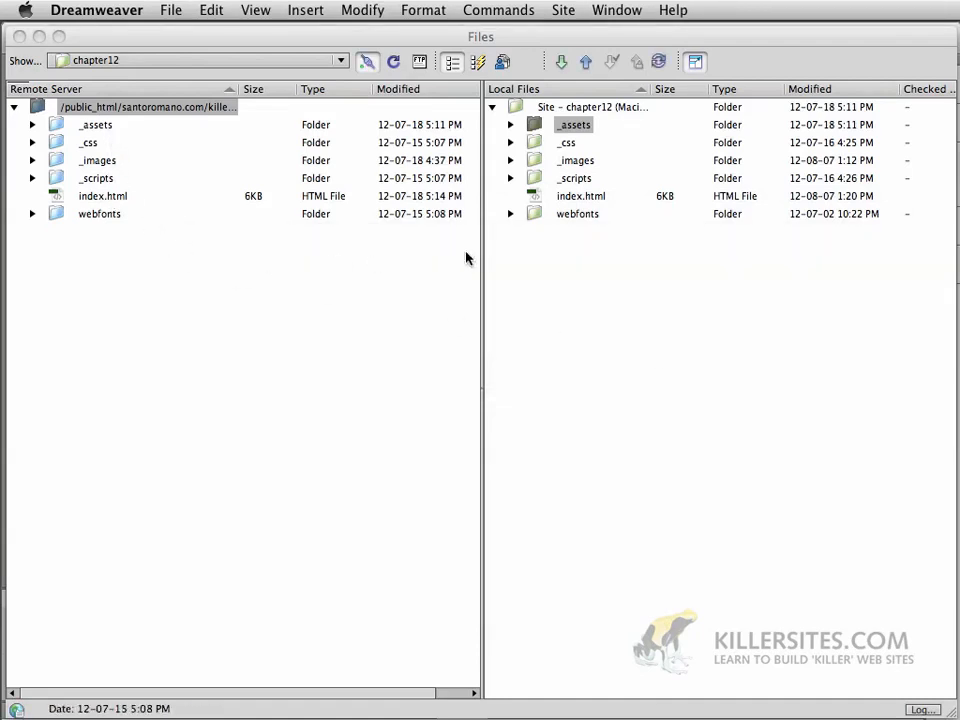
shift+click(533, 215)
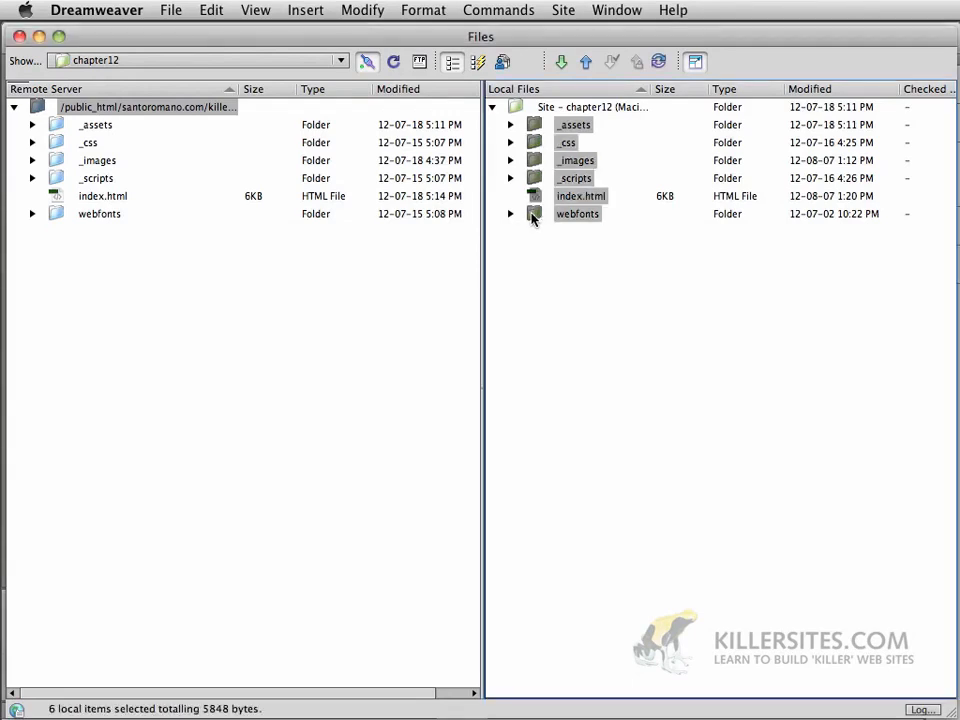
click(586, 68)
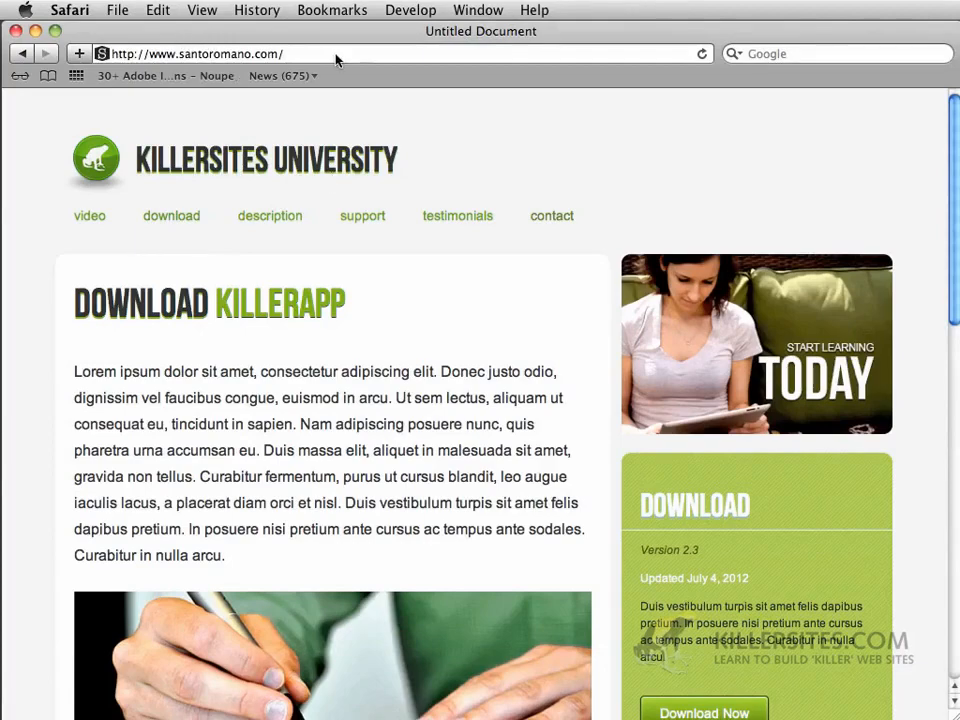
Reload Safari and load the santoromano.com/killerapp page
click(703, 54)
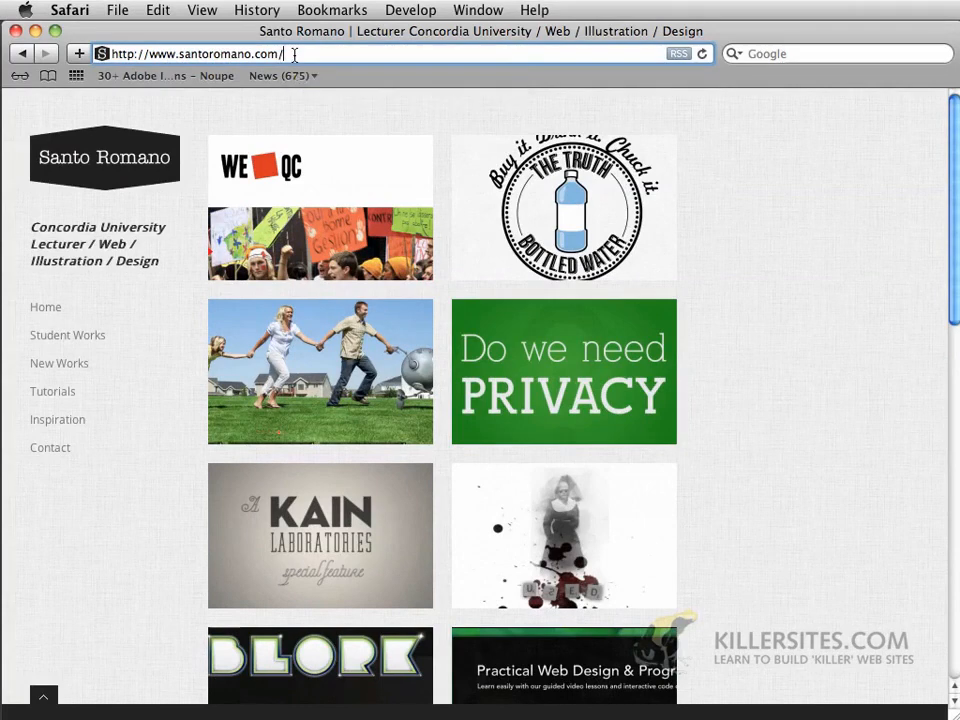
text(kill)
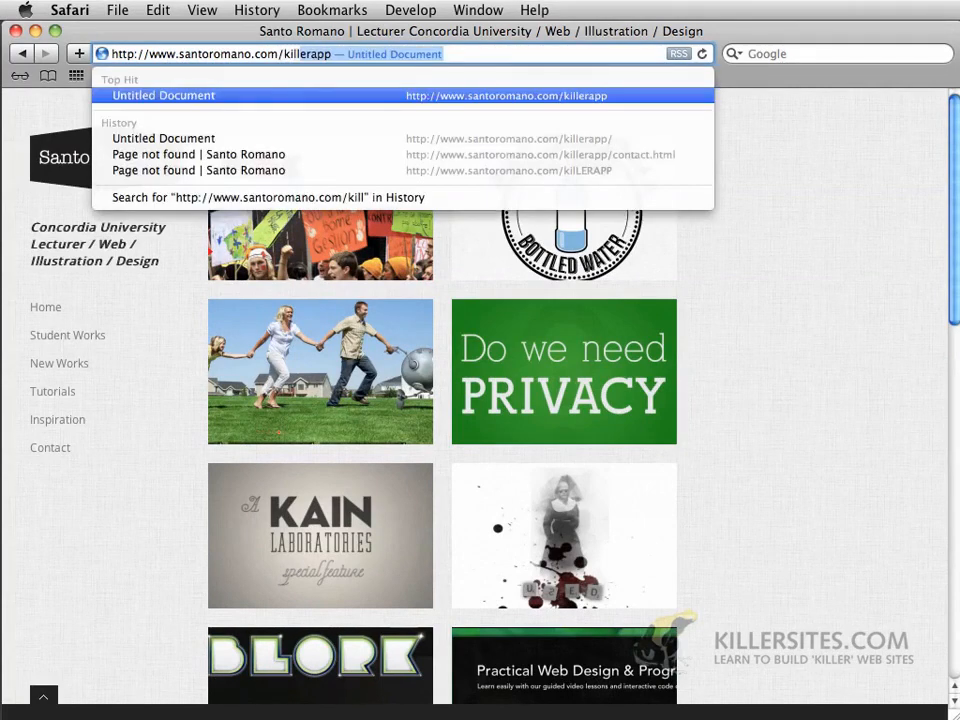
key(Return)
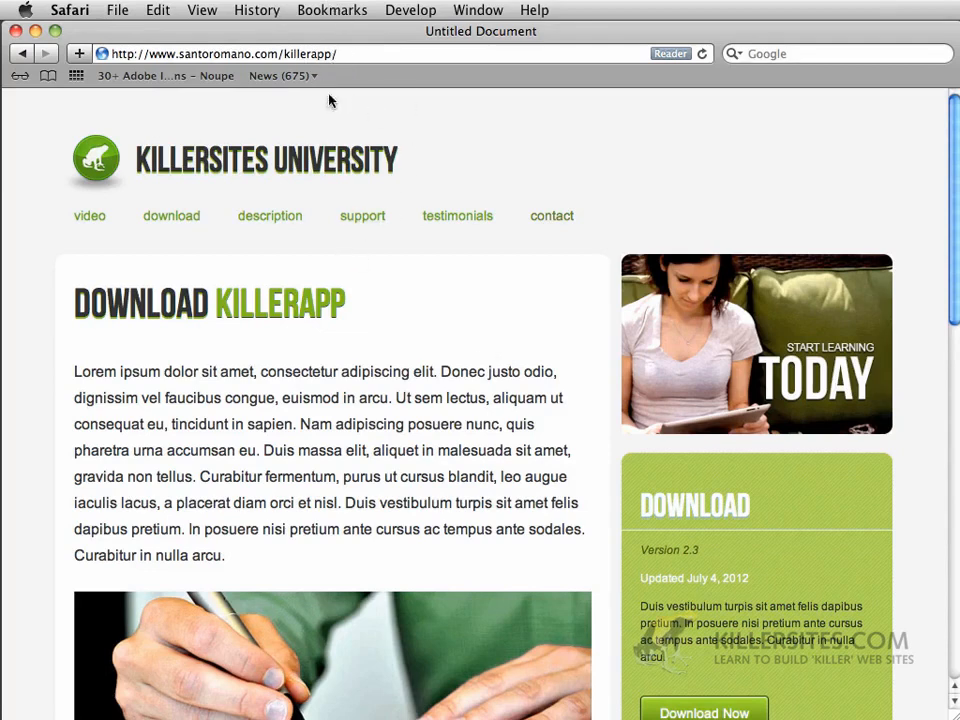
Scroll the live KillerApp page, highlight the first paragraph's opening words, and return to Dreamweaver
scroll(331, 342, down, 10)
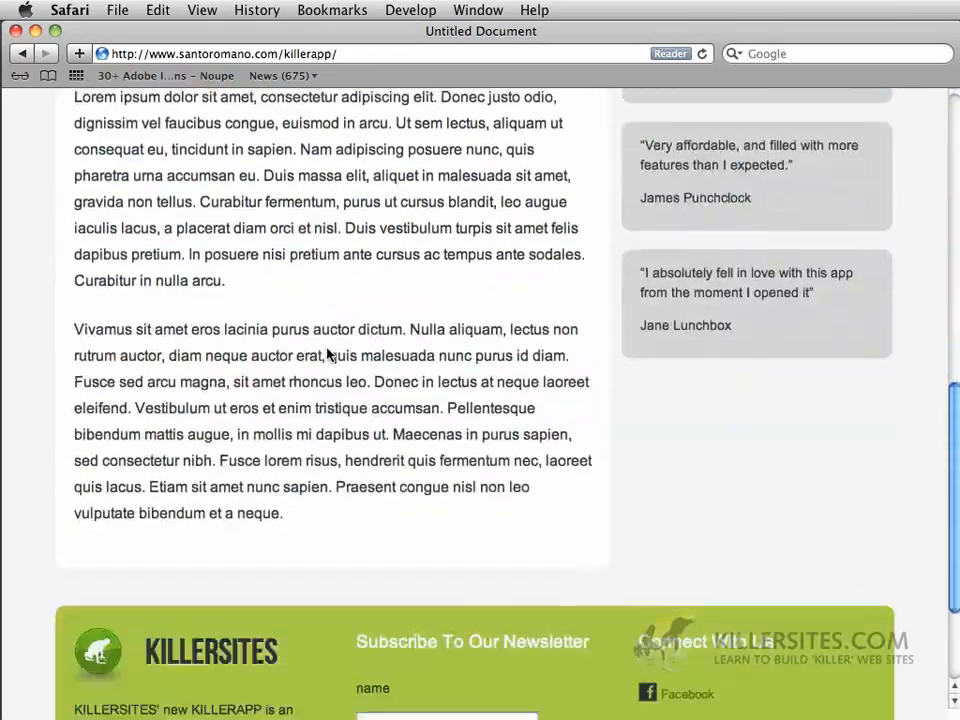
scroll(328, 354, up, 10)
scroll(328, 354, down, 3)
scroll(327, 354, down, 10)
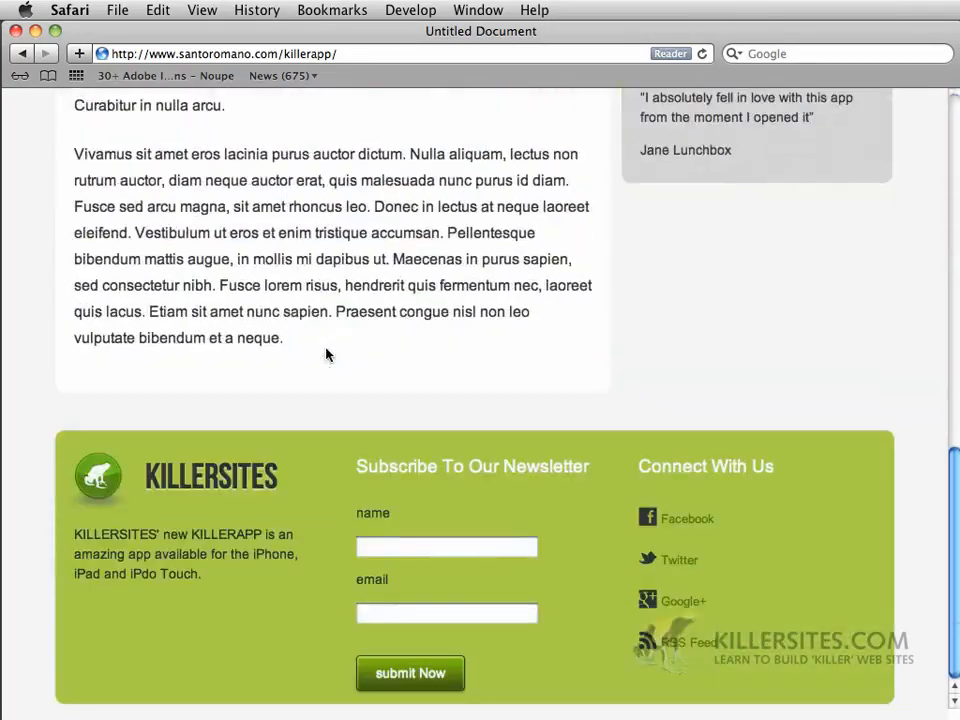
scroll(328, 354, up, 15)
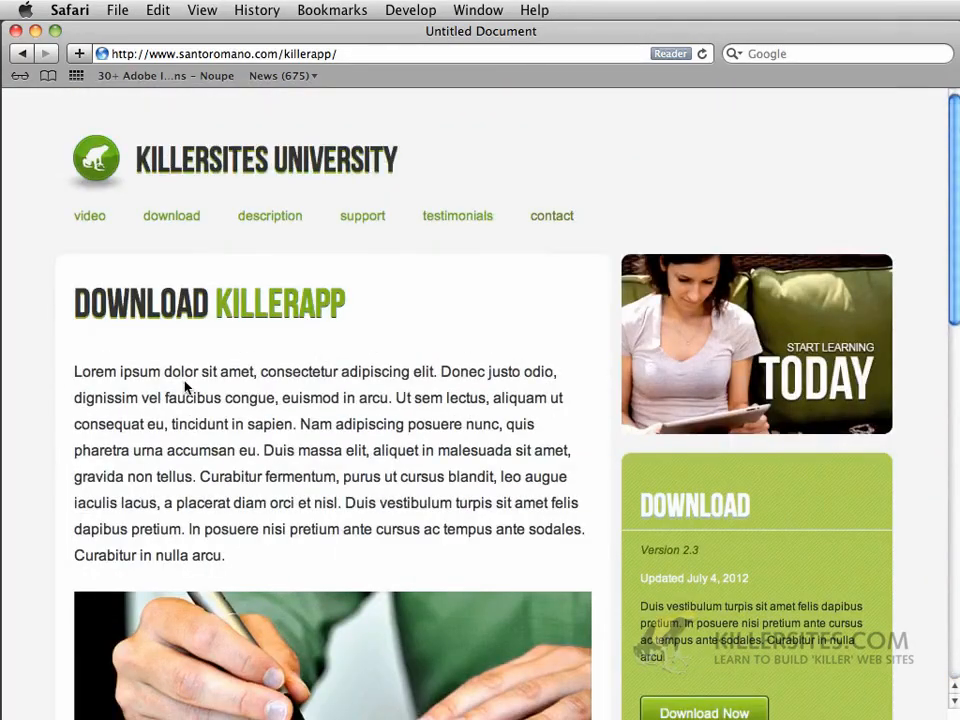
drag(75, 371, 254, 372)
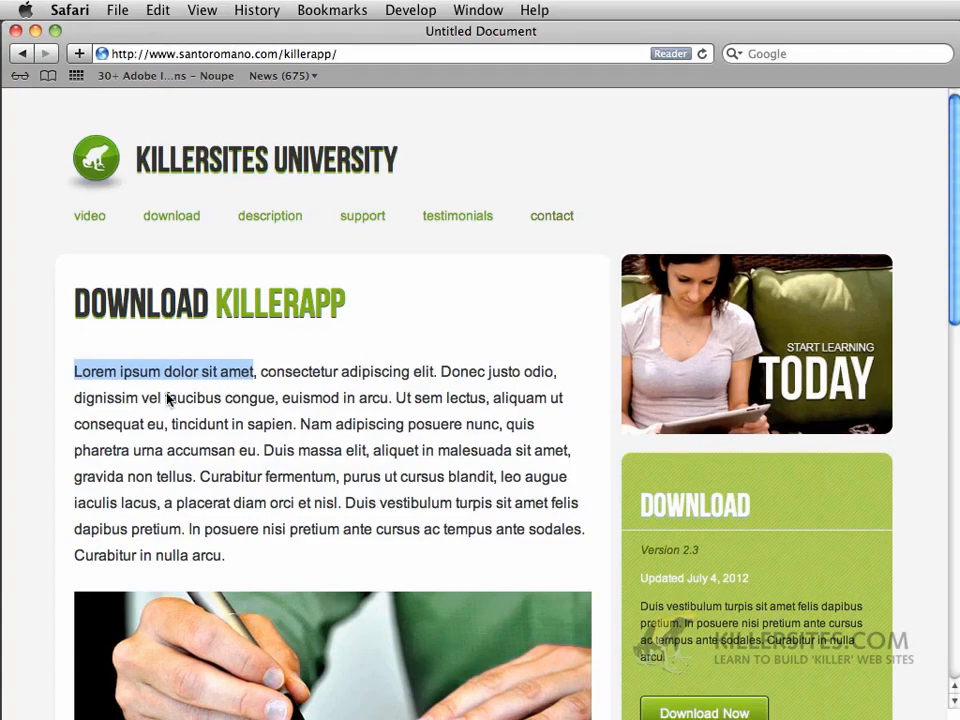
key(super+Tab)
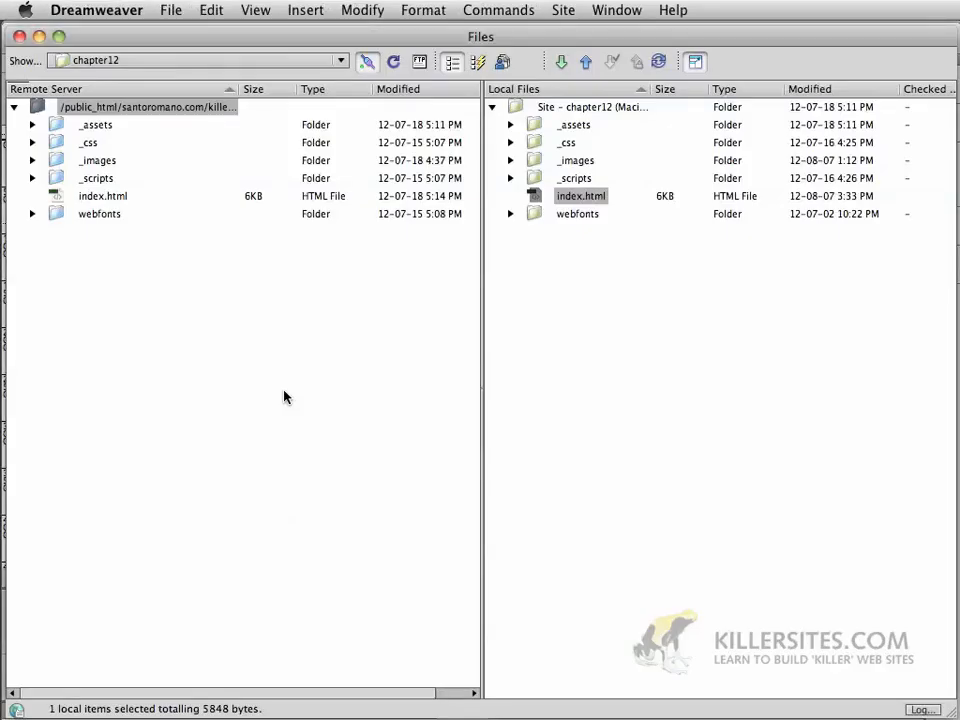
Collapse the Files window back into the page workspace and hide all visual aids in Design view
scroll(284, 397, right, 2)
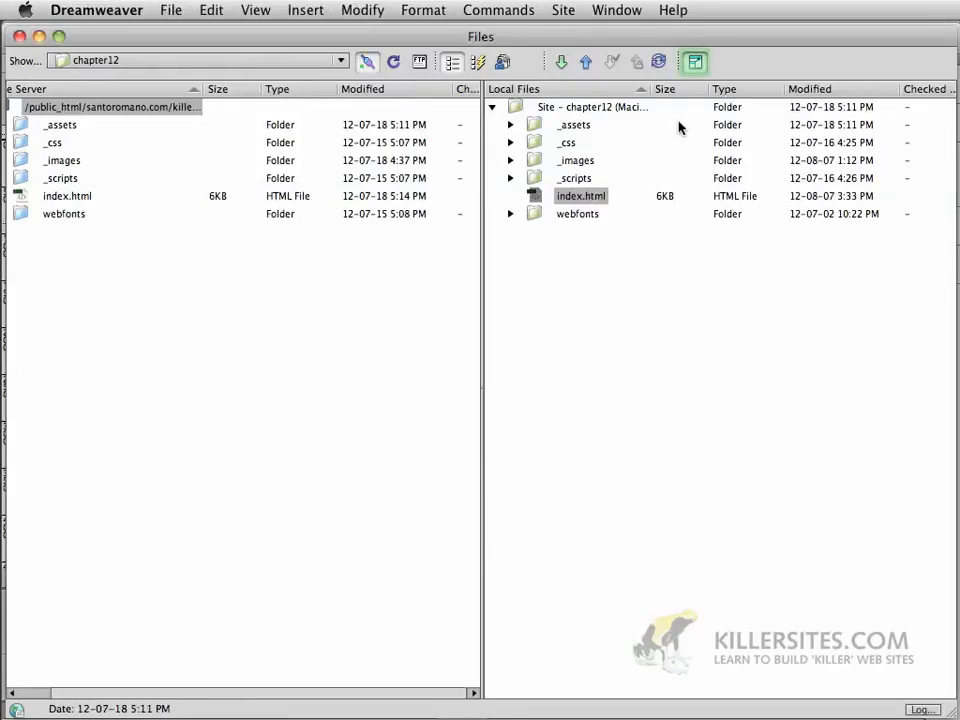
click(695, 62)
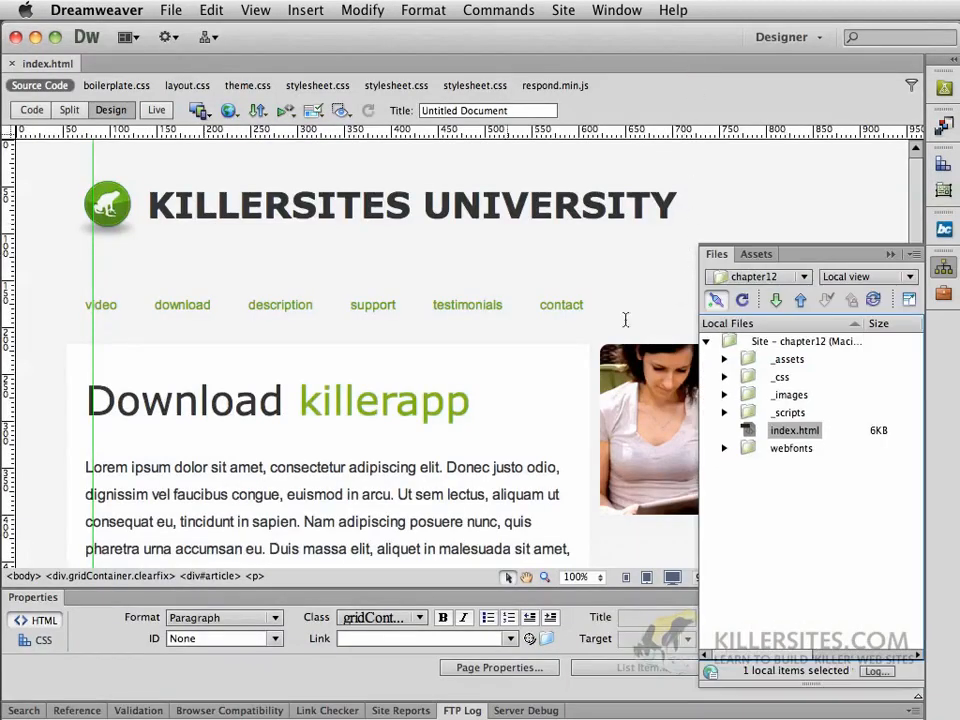
click(150, 467)
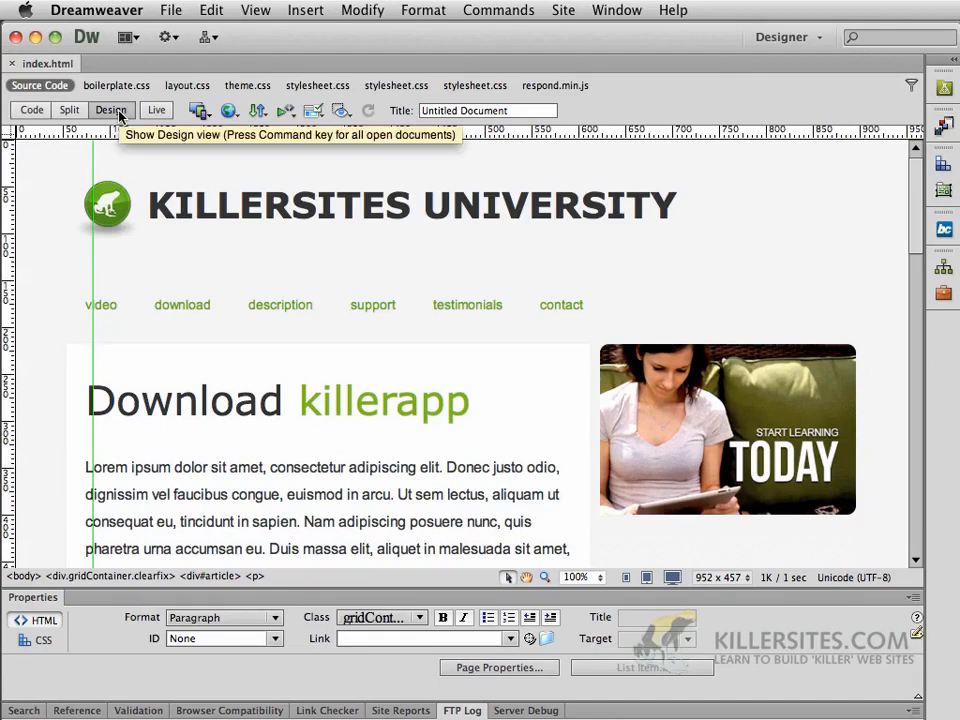
click(255, 10)
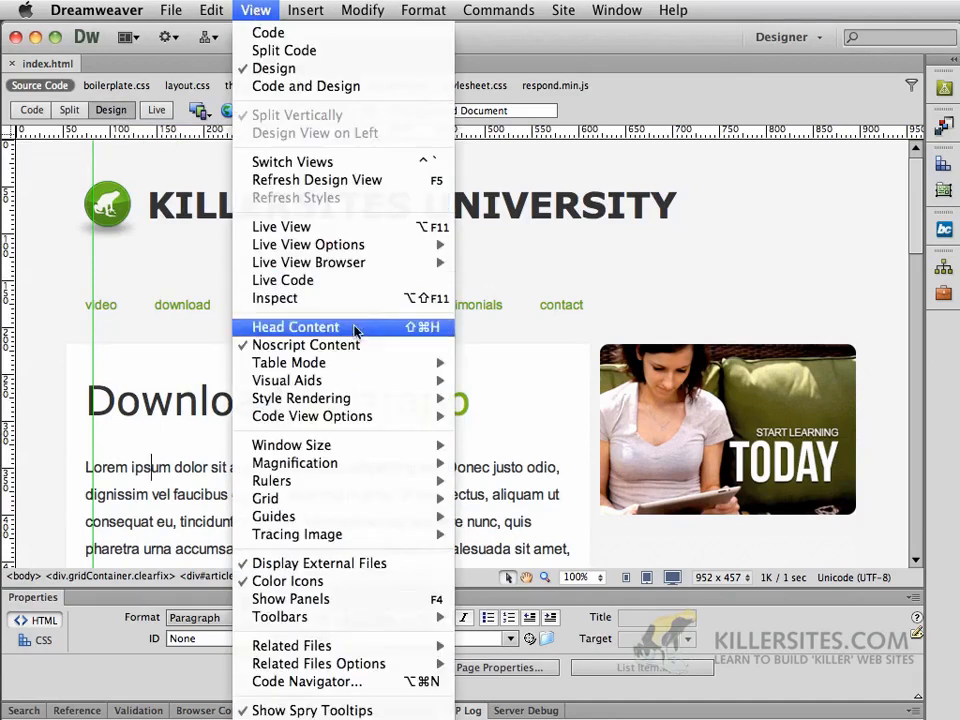
mouse_move(362, 381)
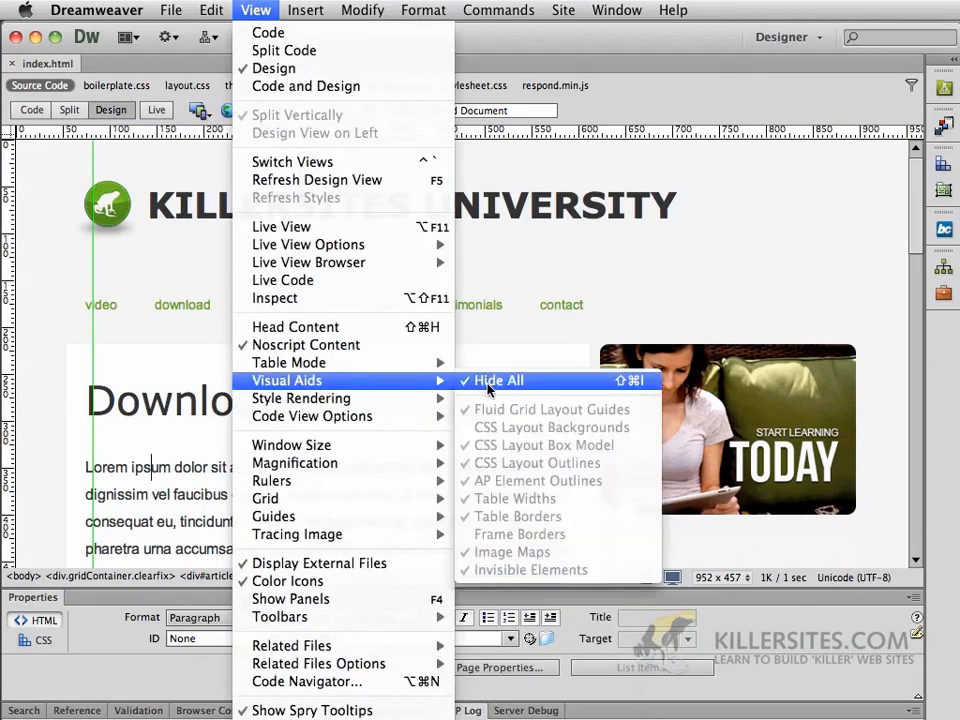
click(28, 345)
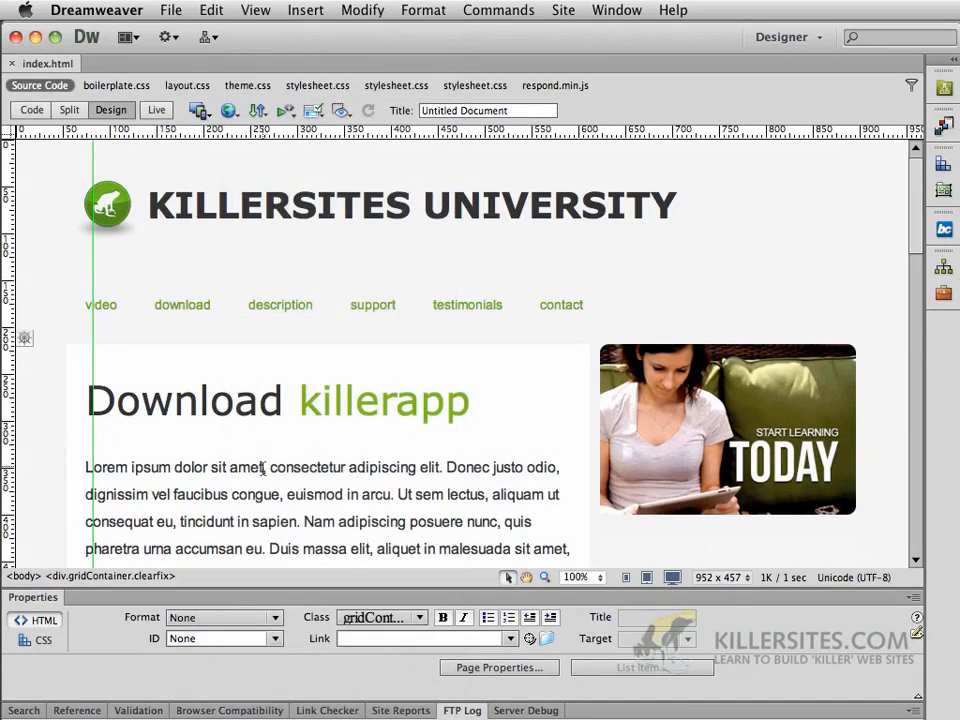
Replace 'Lorem ipsum dolor sit amet' with 'I just changed this' and save index.html
drag(264, 466, 80, 466)
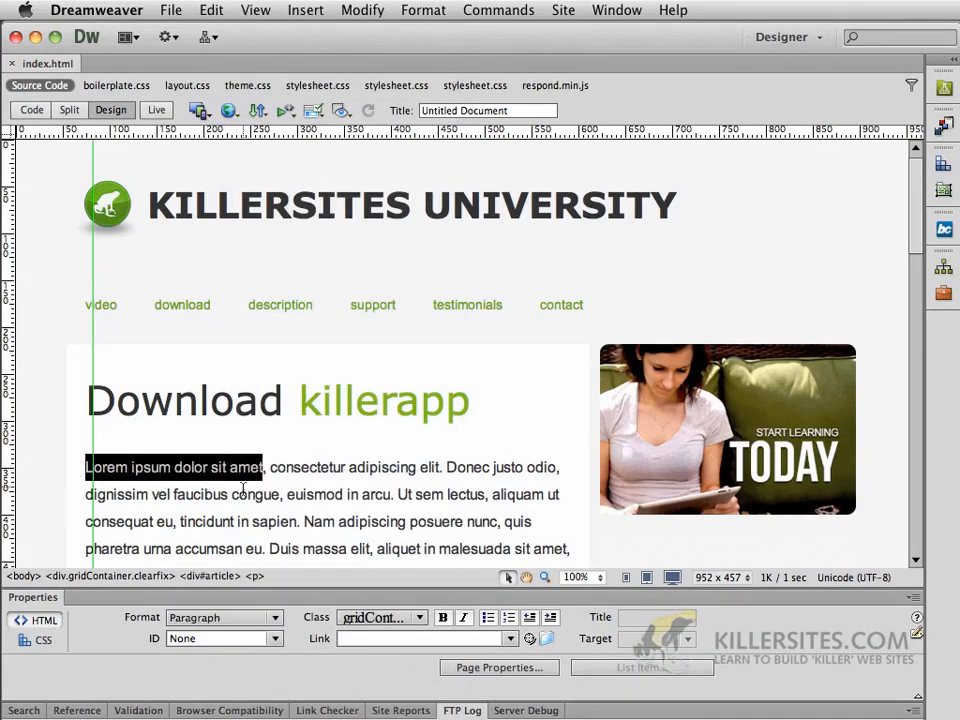
text(I just )
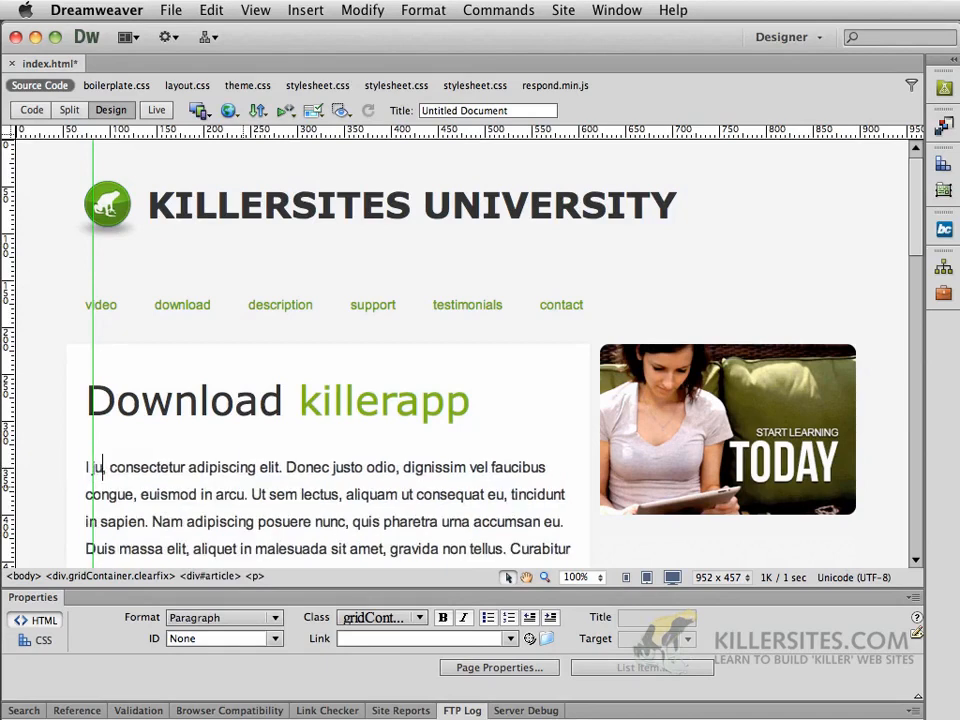
text(changed )
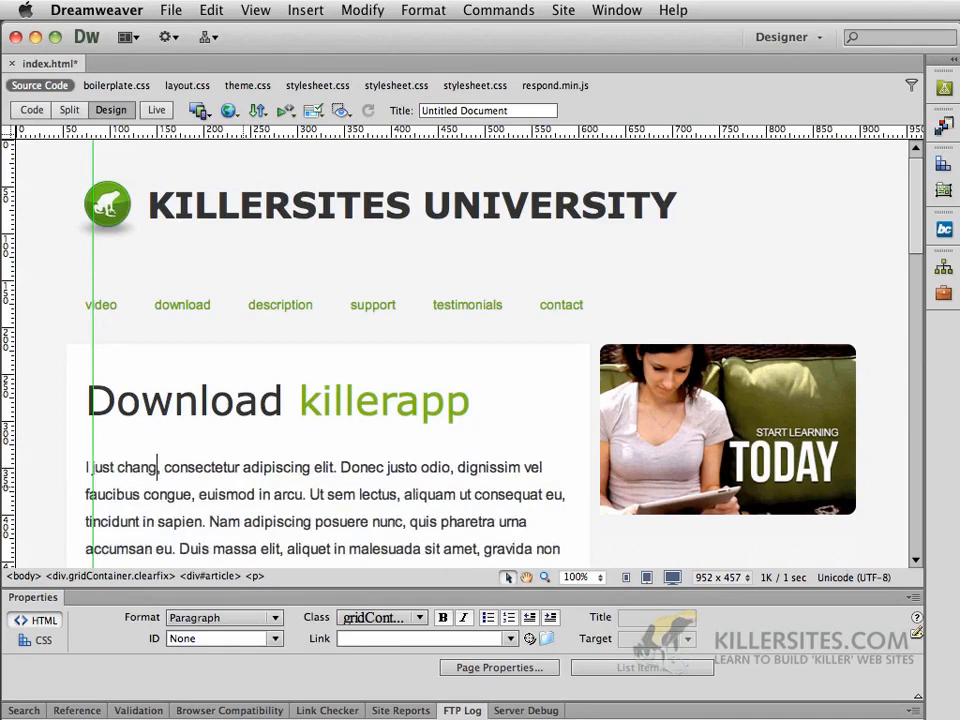
text(this)
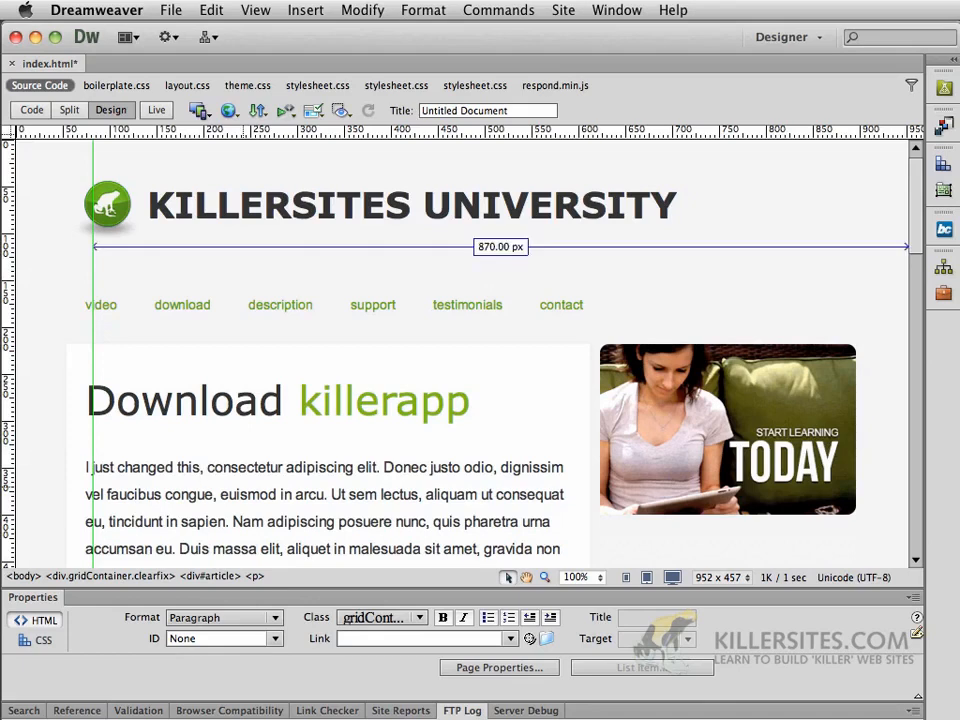
key(super+s)
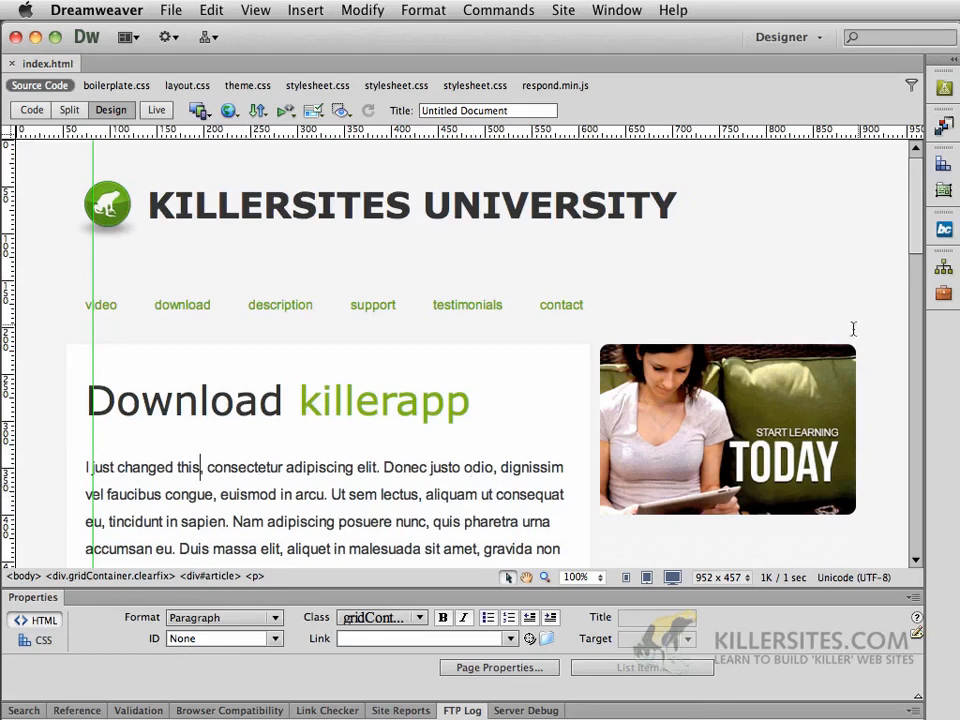
click(945, 274)
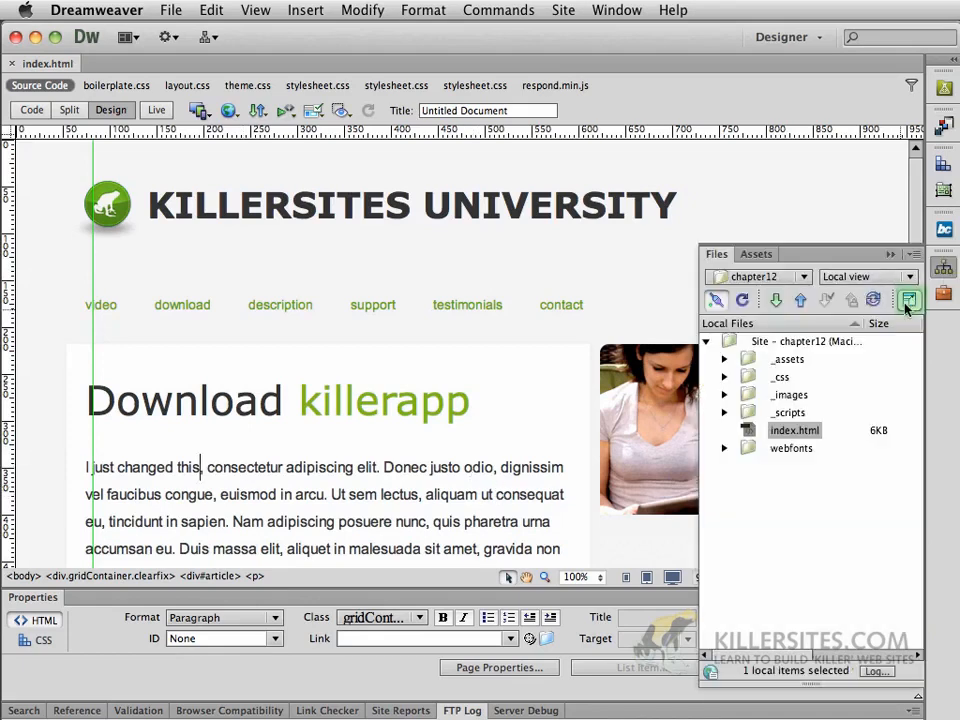
Put the edited index.html from Local Files onto the remote server, then return to Safari
click(908, 300)
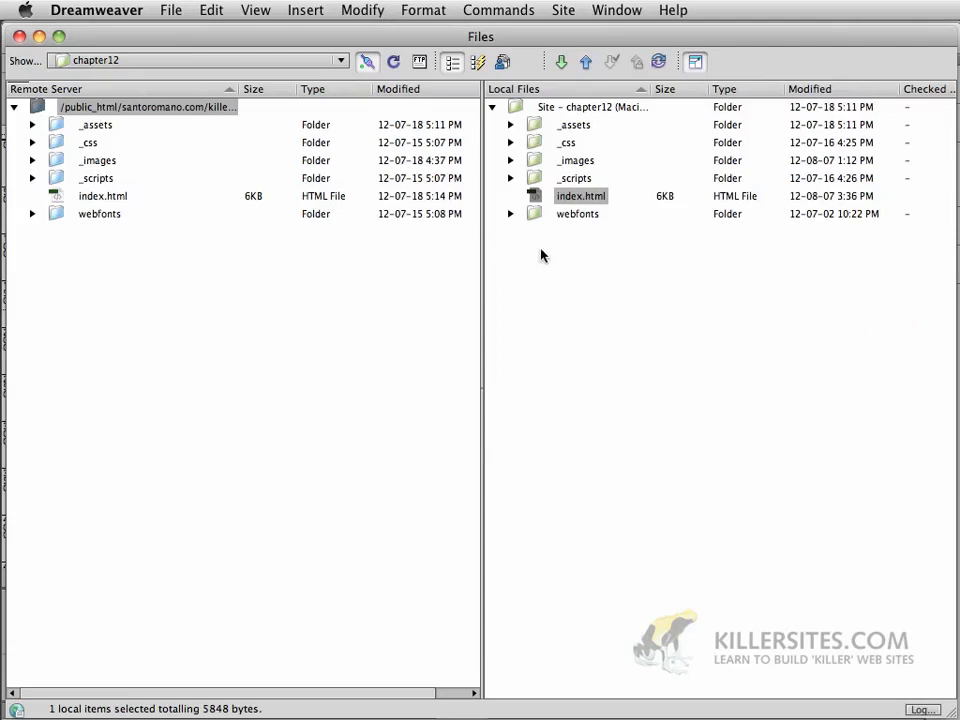
click(544, 338)
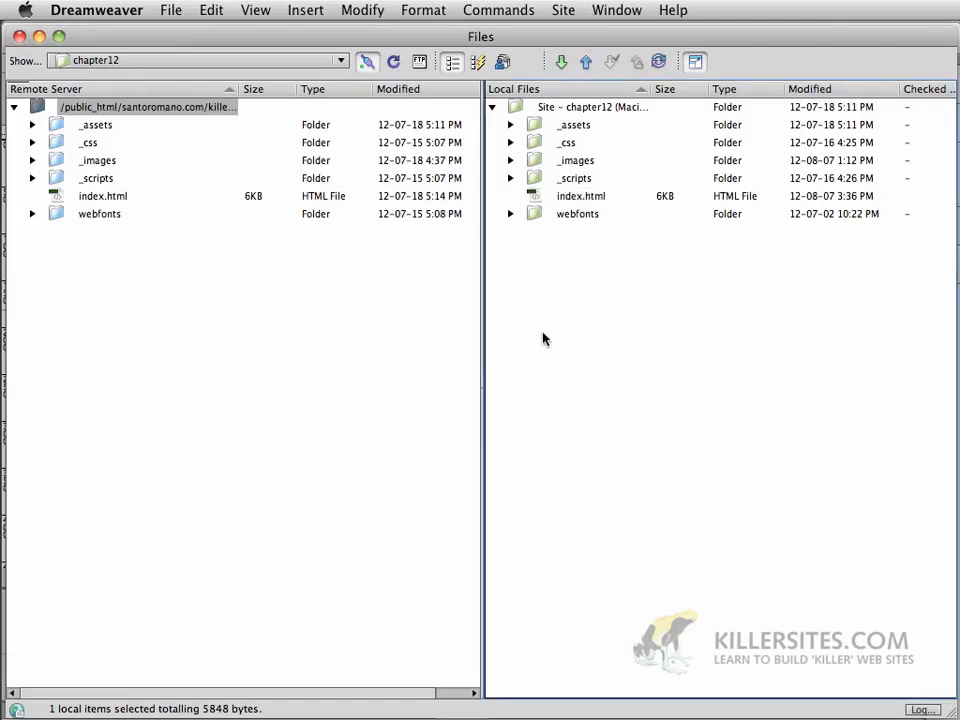
click(536, 199)
mouse_move(536, 199)
mouse_down()
mouse_move(185, 148)
mouse_move(561, 180)
mouse_move(534, 195)
mouse_up()
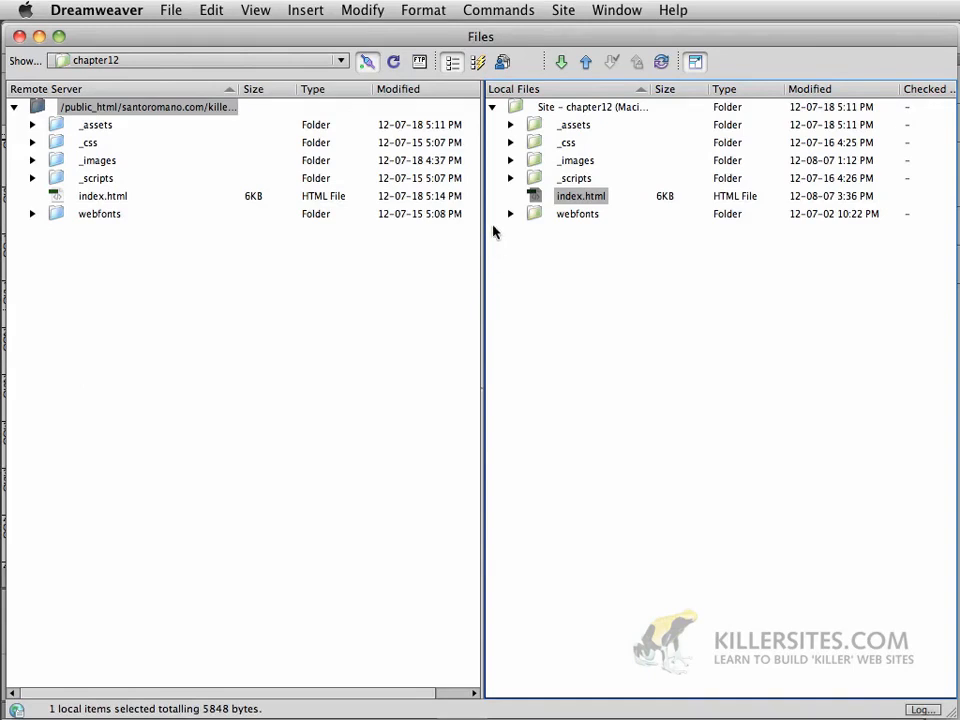
click(586, 64)
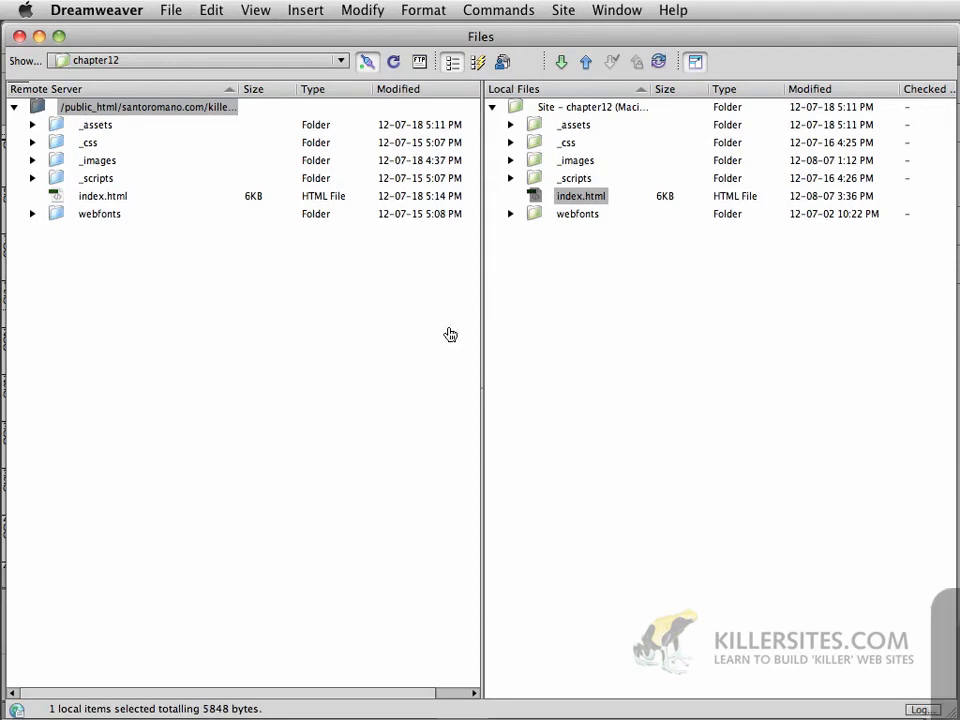
key(super+Tab)
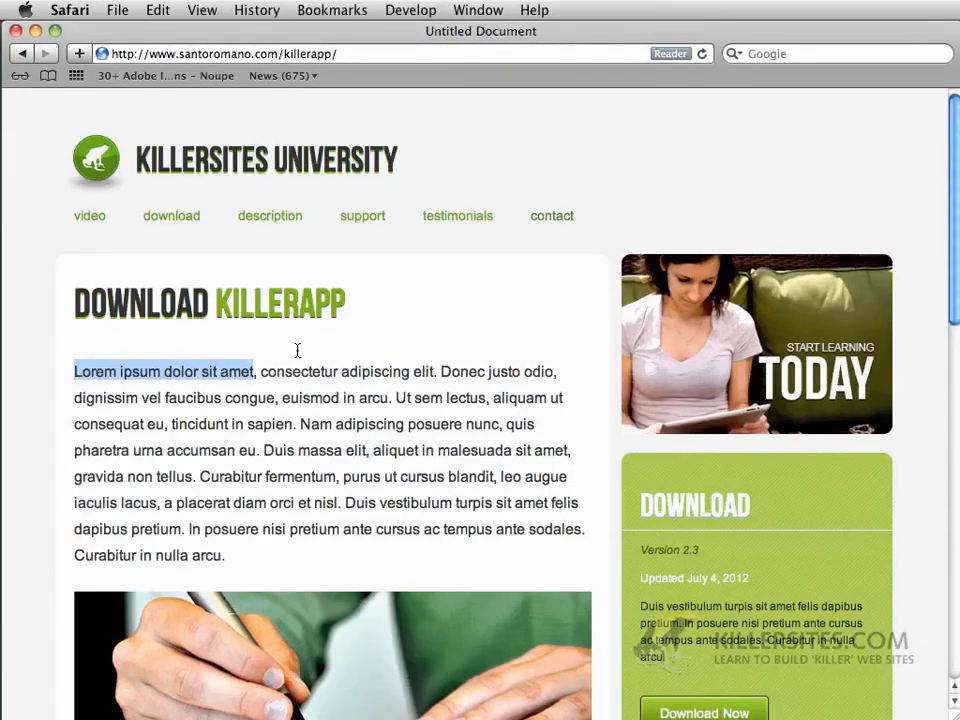
Reload the live killerapp page and highlight the new 'I just changed this' text to confirm the update
click(702, 55)
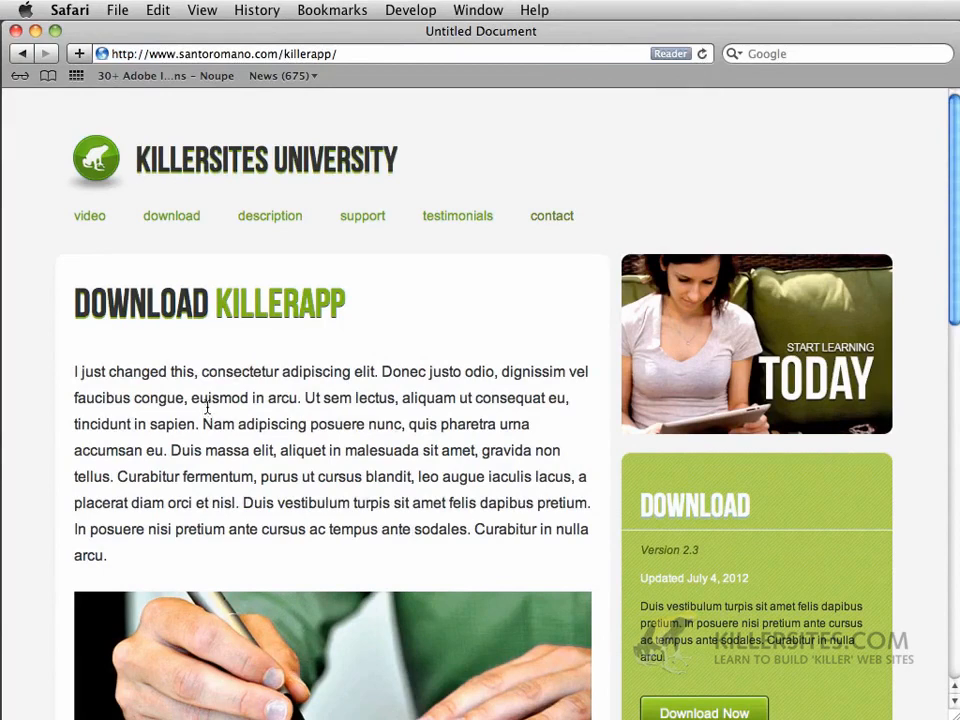
drag(75, 373, 192, 373)
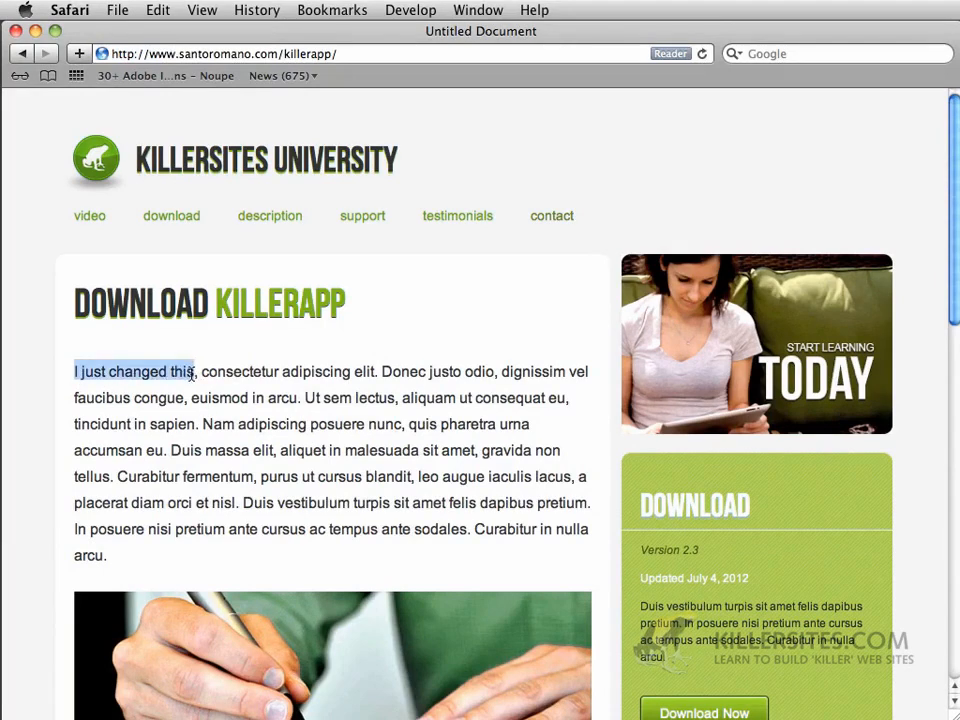
click(184, 426)
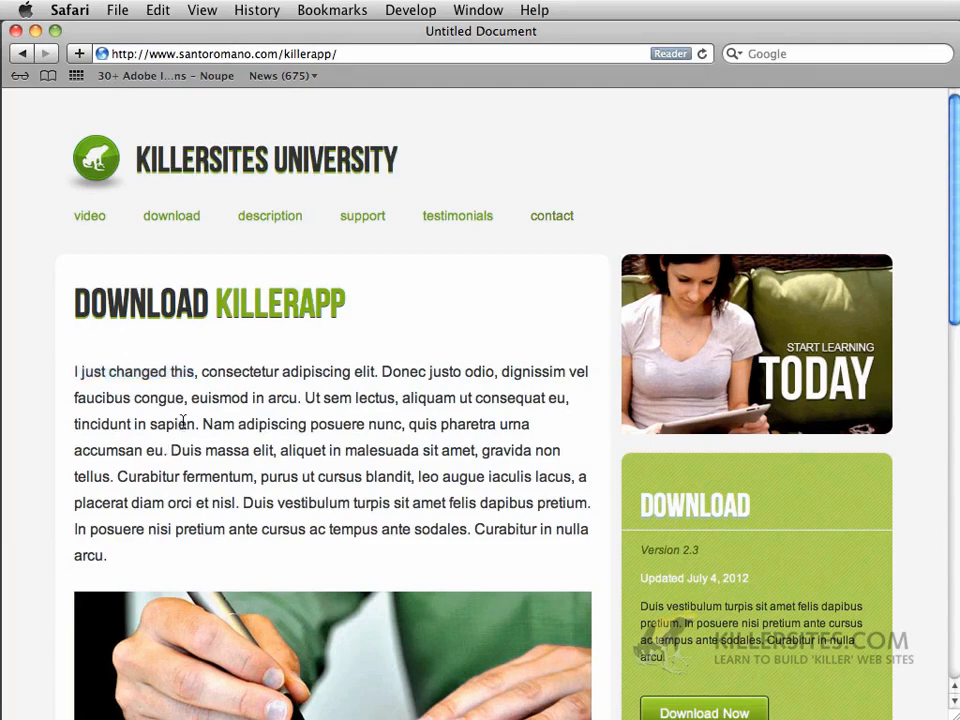